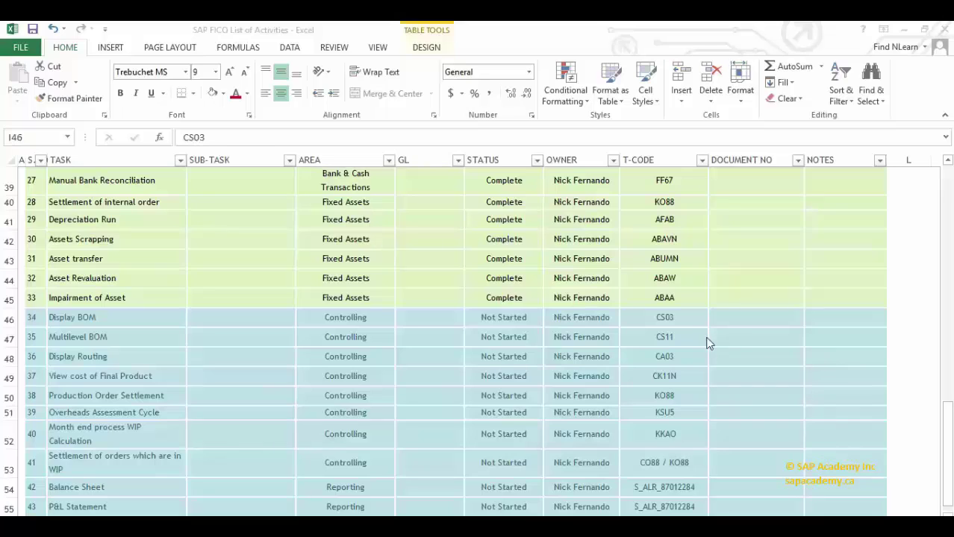
Step: Set the Display BOM task status to In Progress and copy its transaction code CS03
{"action": "left_click", "coordinate": [667, 321]}
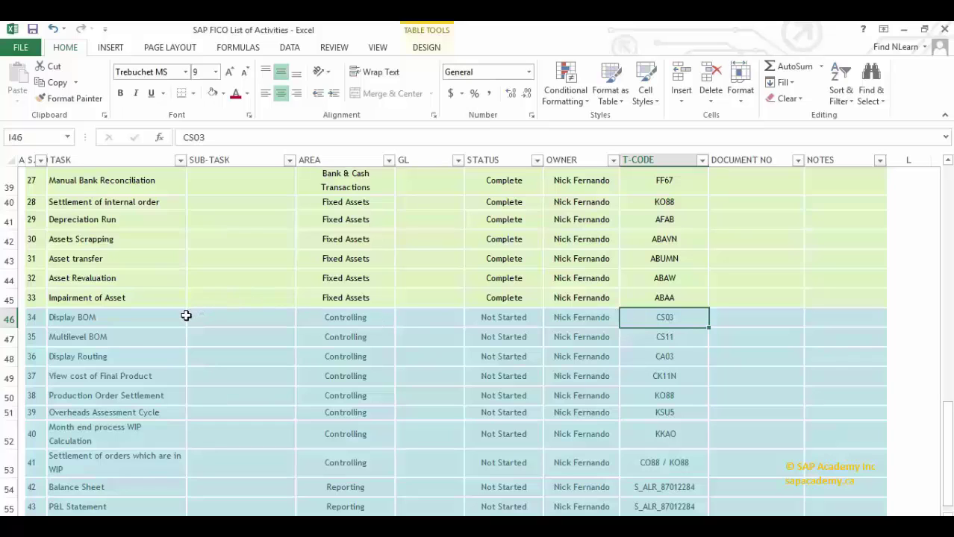
{"action": "left_click", "coordinate": [531, 317]}
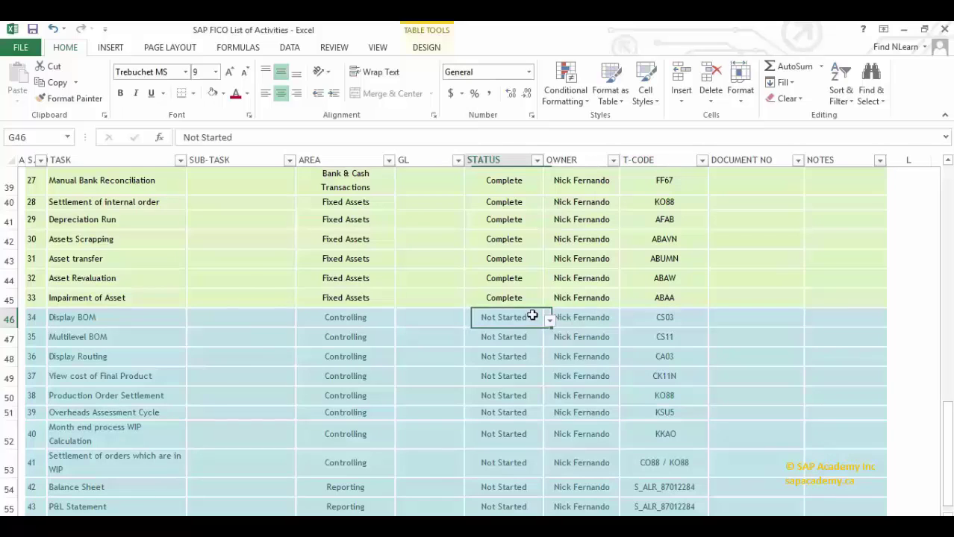
{"action": "left_click", "coordinate": [549, 319]}
{"action": "left_click", "coordinate": [530, 343]}
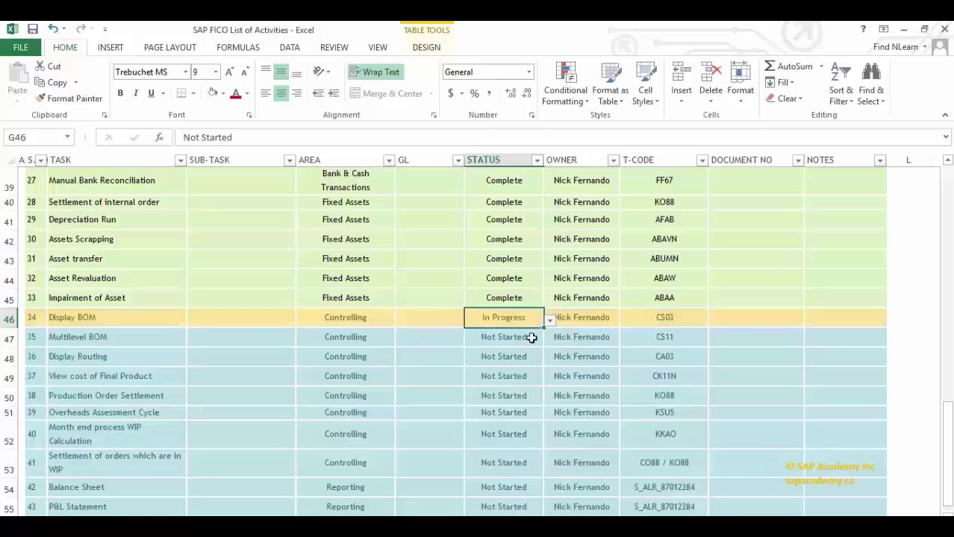
{"action": "left_click", "coordinate": [632, 320]}
{"action": "key", "text": "ctrl+c"}
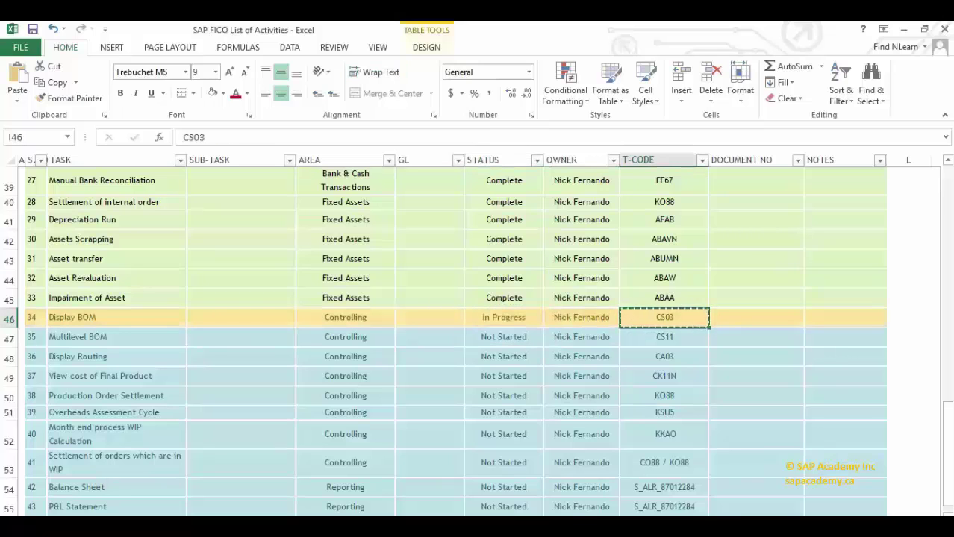
Step: Run /NCS03 in SAP to reach Display material BOM, then select the material number 2768
{"action": "mouse_move", "coordinate": [534, 526]}
{"action": "left_click", "coordinate": [574, 478]}
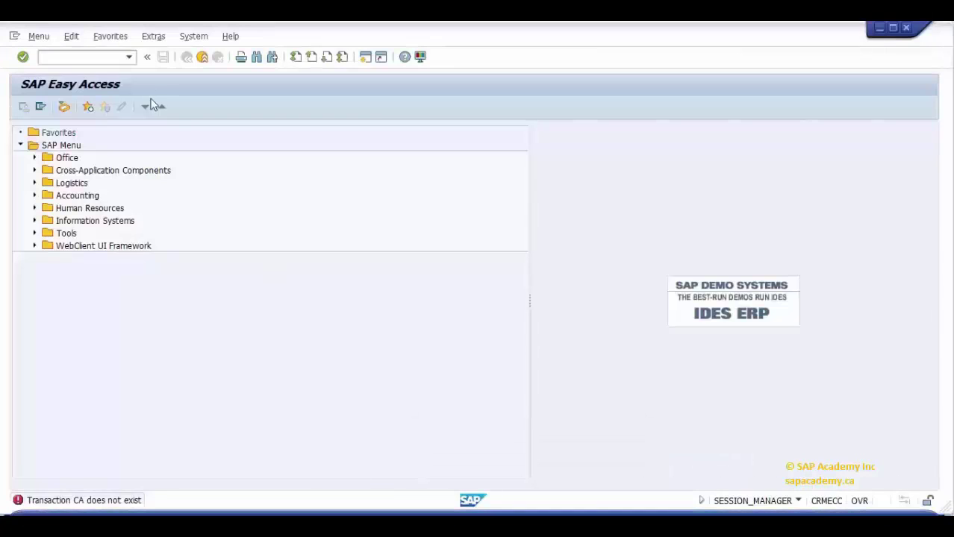
{"action": "left_click", "coordinate": [111, 59]}
{"action": "type", "text": "/N"}
{"action": "key", "text": "ctrl+v"}
{"action": "key", "text": "Return"}
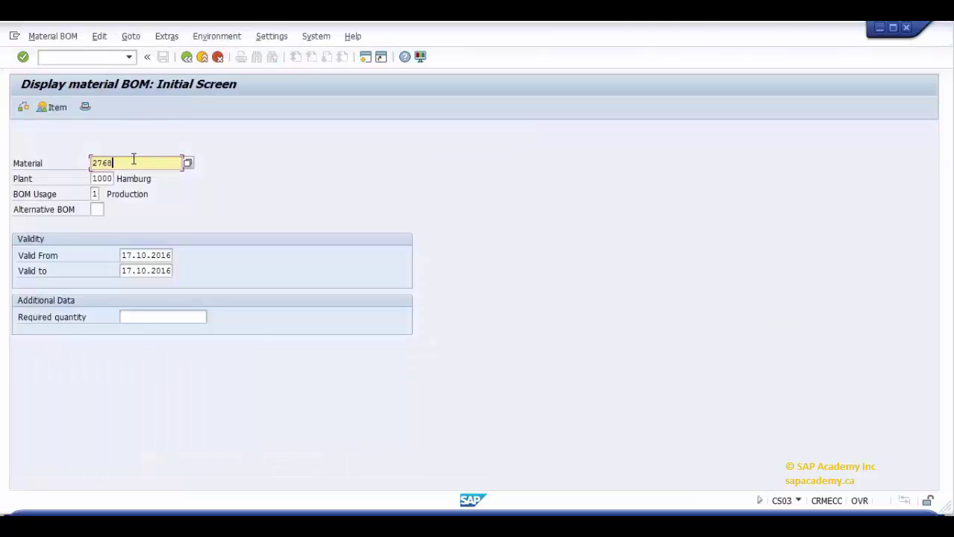
{"action": "left_click_drag", "start_coordinate": [132, 158], "coordinate": [90, 163]}
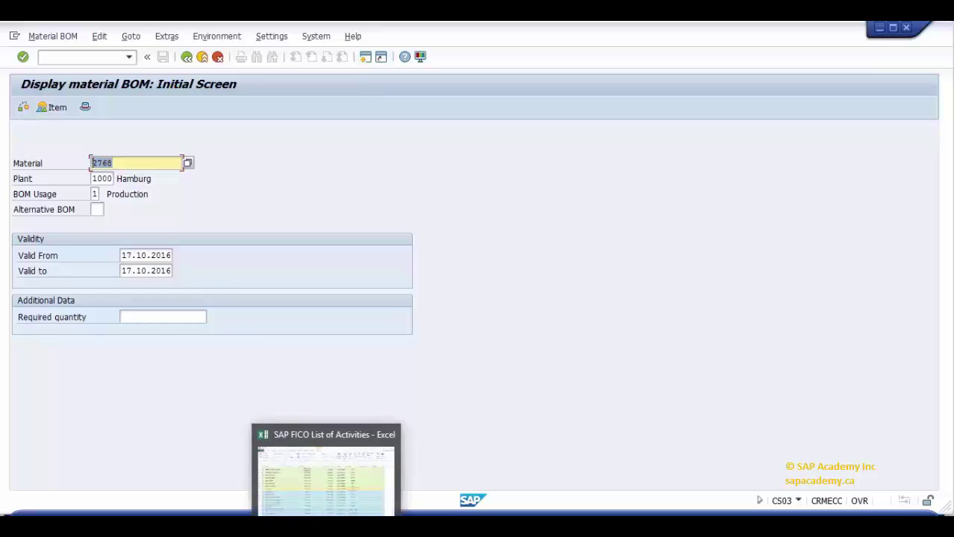
Step: Copy material number 3064 from cell B3 of the bike component sheet
{"action": "left_click", "coordinate": [326, 526]}
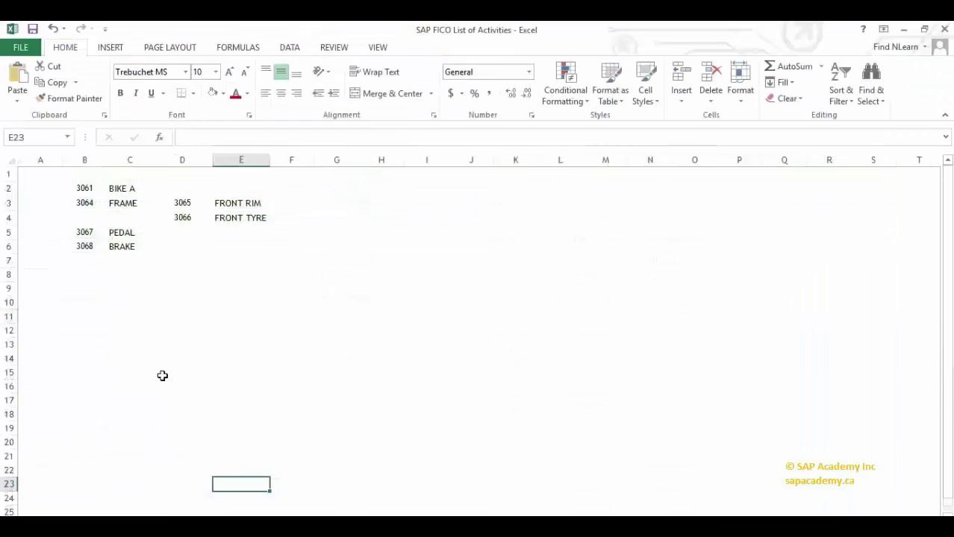
{"action": "left_click", "coordinate": [91, 199]}
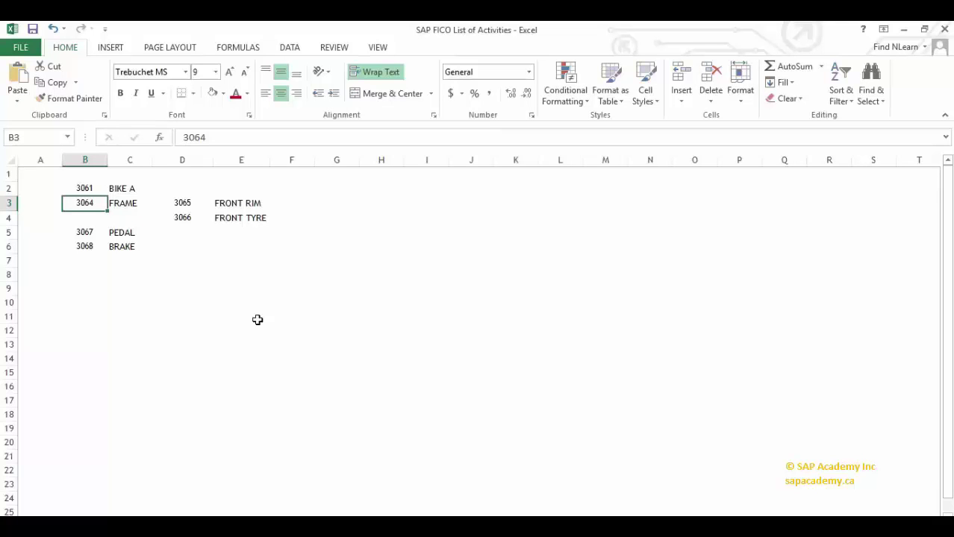
{"action": "key", "text": "ctrl+c"}
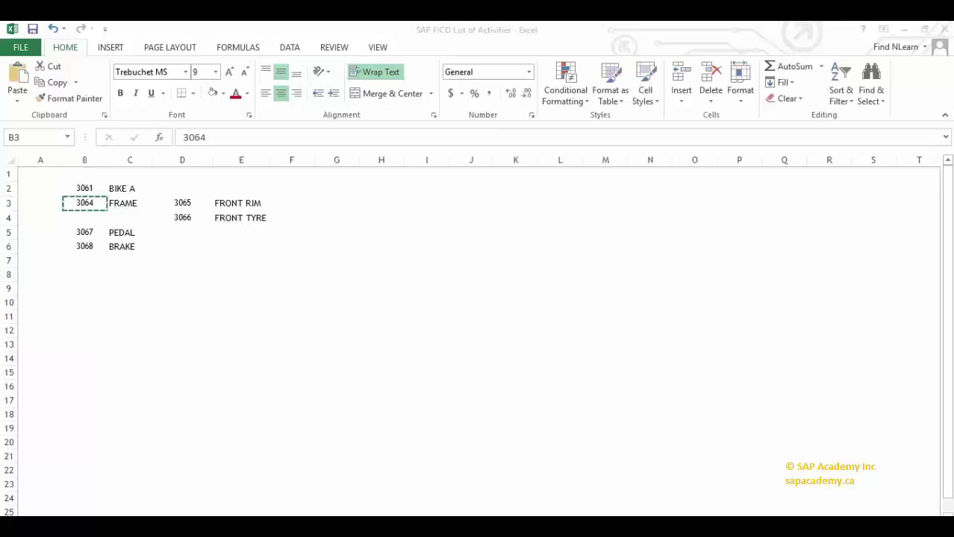
Step: Display the 3064 FRONT WHEEL BOM, review FRONT RIM and FRONT TYRE, and open component 3065
{"action": "key", "text": "ctrl+v"}
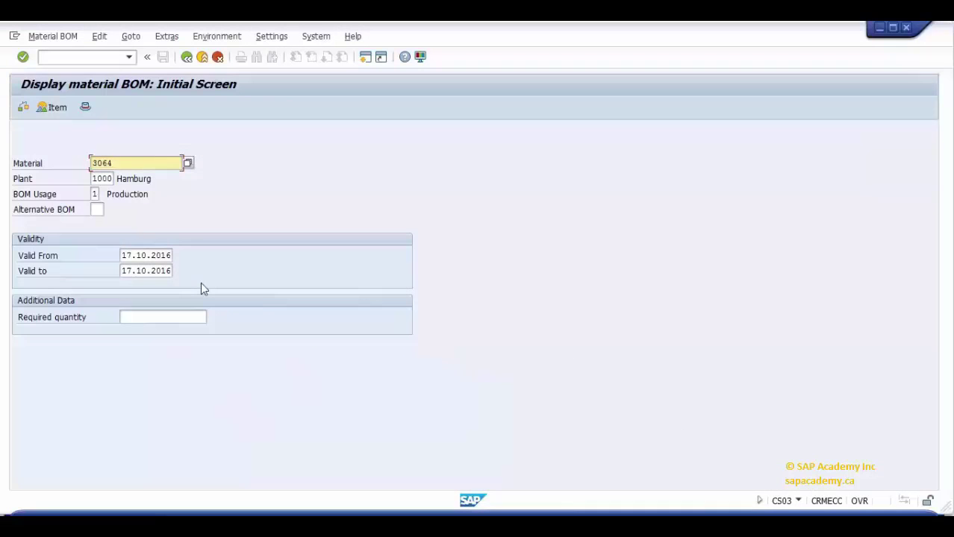
{"action": "key", "text": "Return"}
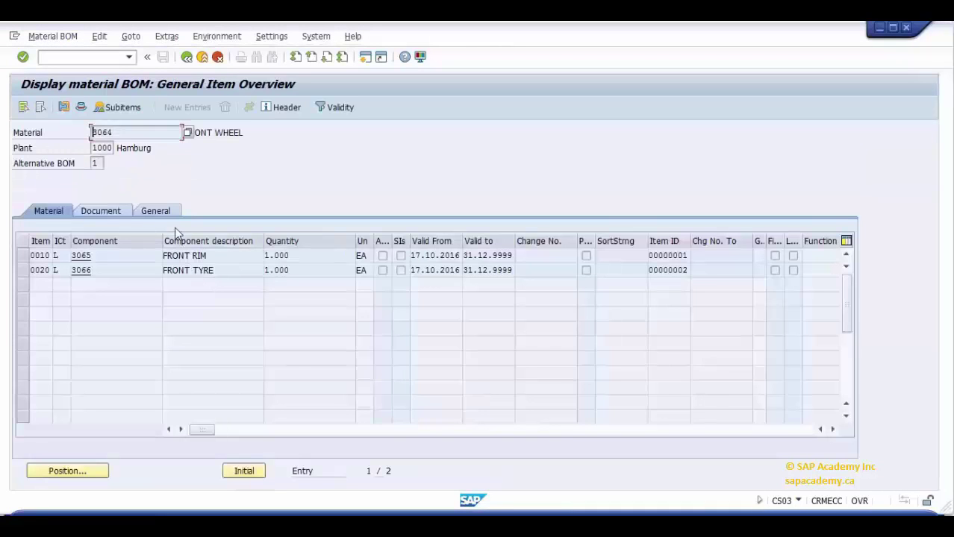
{"action": "left_click", "coordinate": [241, 133]}
{"action": "left_click_drag", "start_coordinate": [245, 137], "coordinate": [170, 142]}
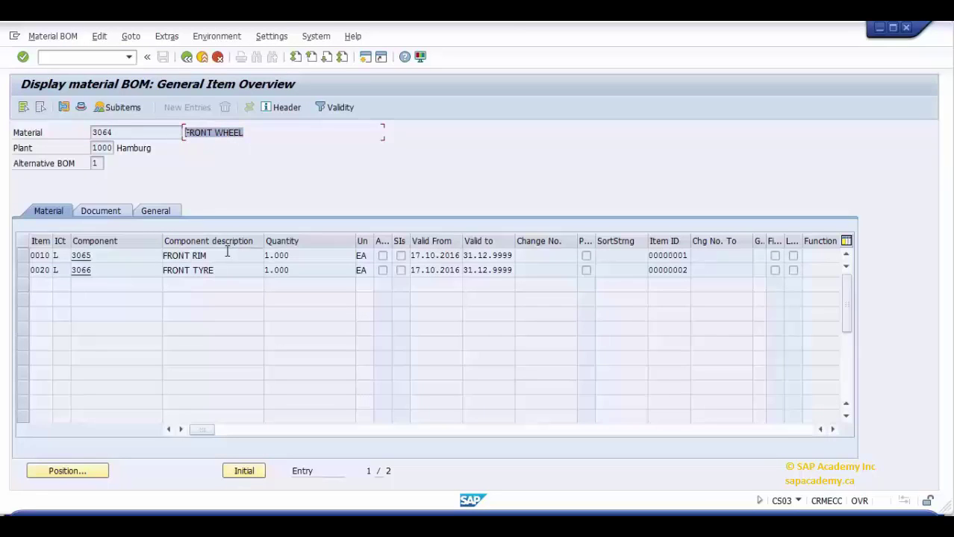
{"action": "left_click_drag", "start_coordinate": [215, 254], "coordinate": [159, 255]}
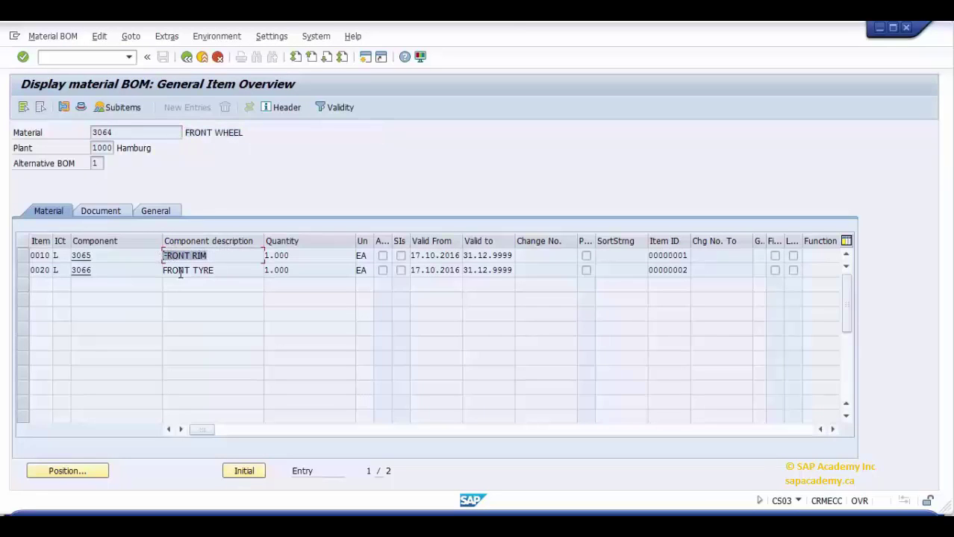
{"action": "left_click_drag", "start_coordinate": [218, 269], "coordinate": [160, 270]}
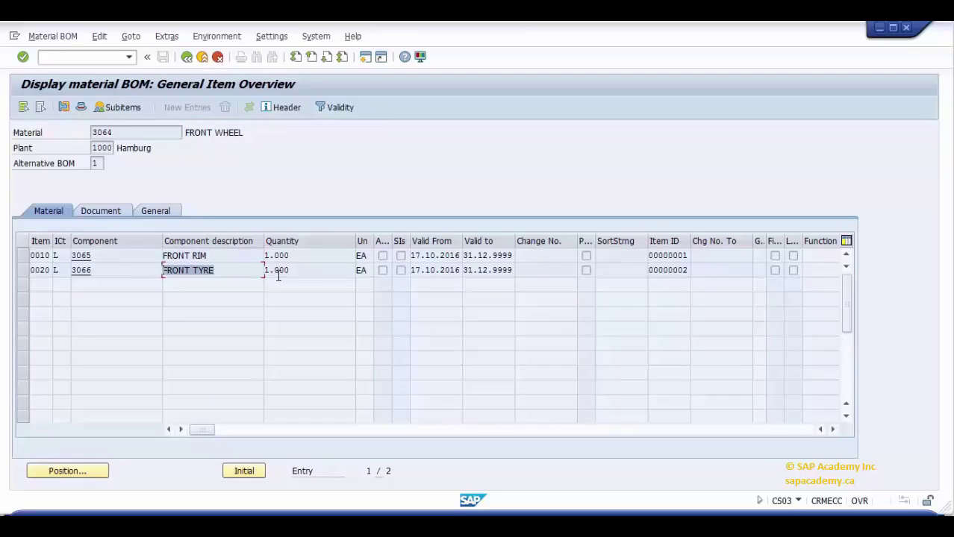
{"action": "left_click_drag", "start_coordinate": [303, 261], "coordinate": [258, 274]}
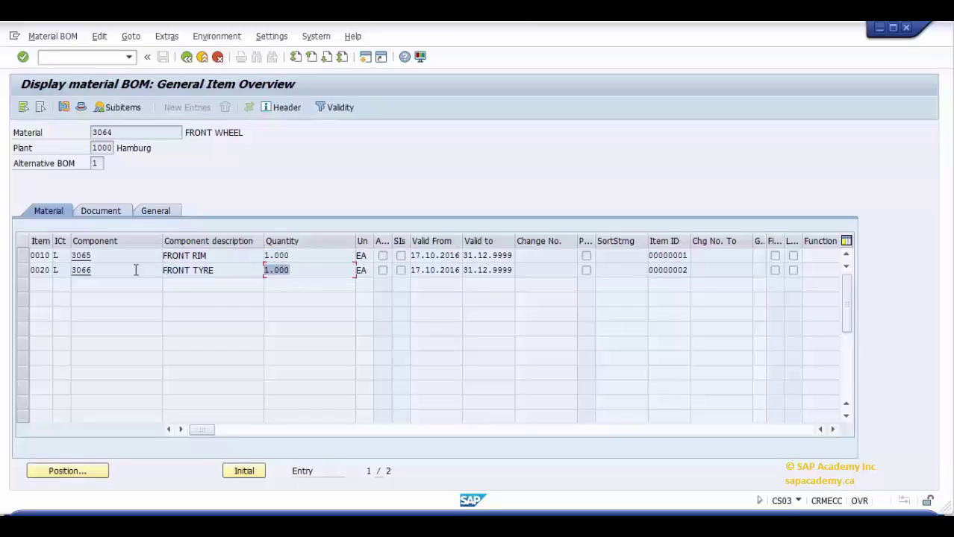
{"action": "double_click", "coordinate": [86, 255]}
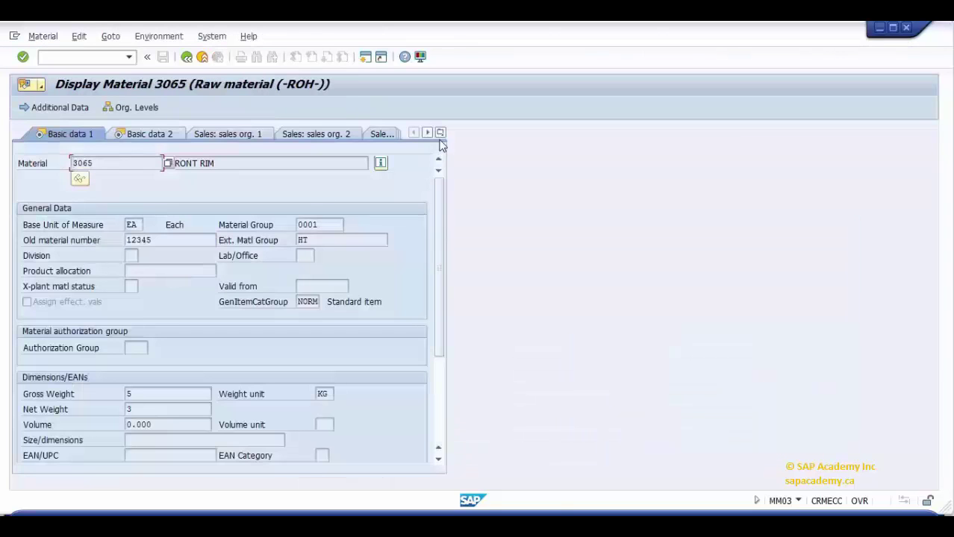
Step: Open FRONT RIM's Accounting view for plant 1000
{"action": "left_click", "coordinate": [440, 133]}
{"action": "left_click", "coordinate": [470, 410]}
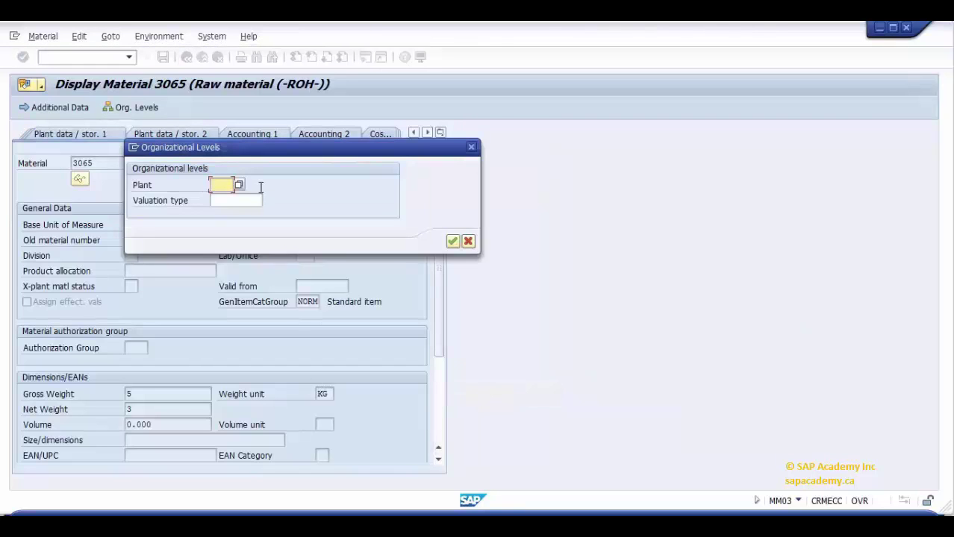
{"action": "type", "text": "1000"}
{"action": "key", "text": "Return"}
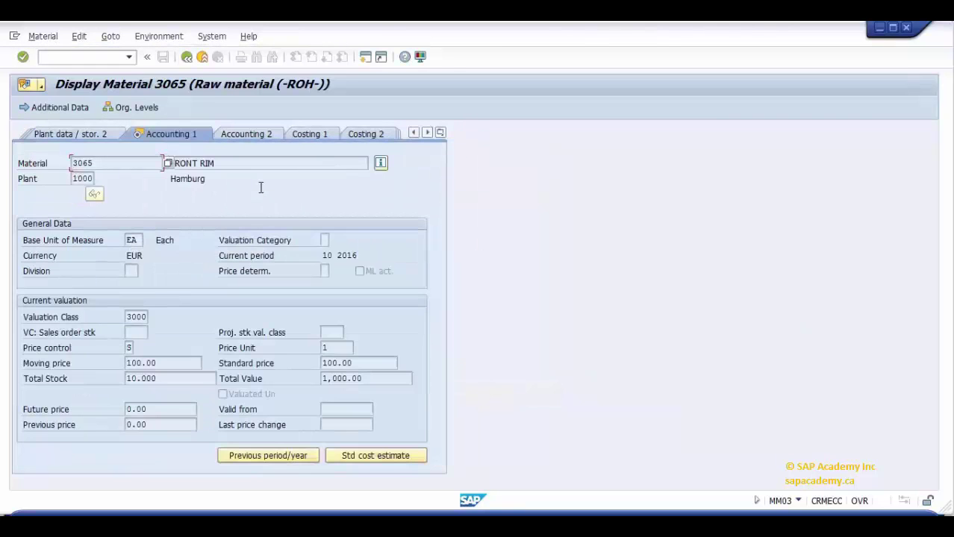
Step: Check the price control options and the 100.00 standard price, then return to the FRONT WHEEL BOM
{"action": "left_click", "coordinate": [176, 363]}
{"action": "left_click", "coordinate": [131, 347]}
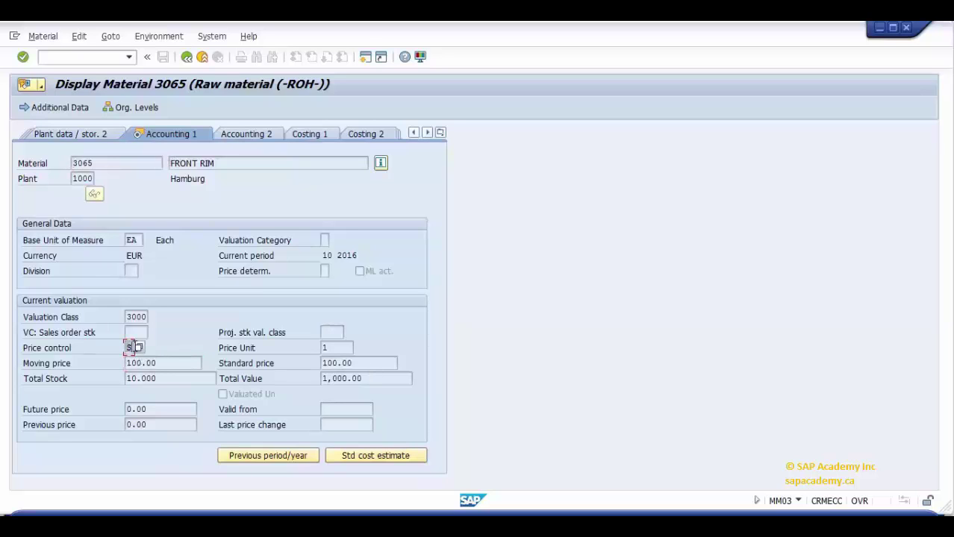
{"action": "left_click", "coordinate": [139, 348]}
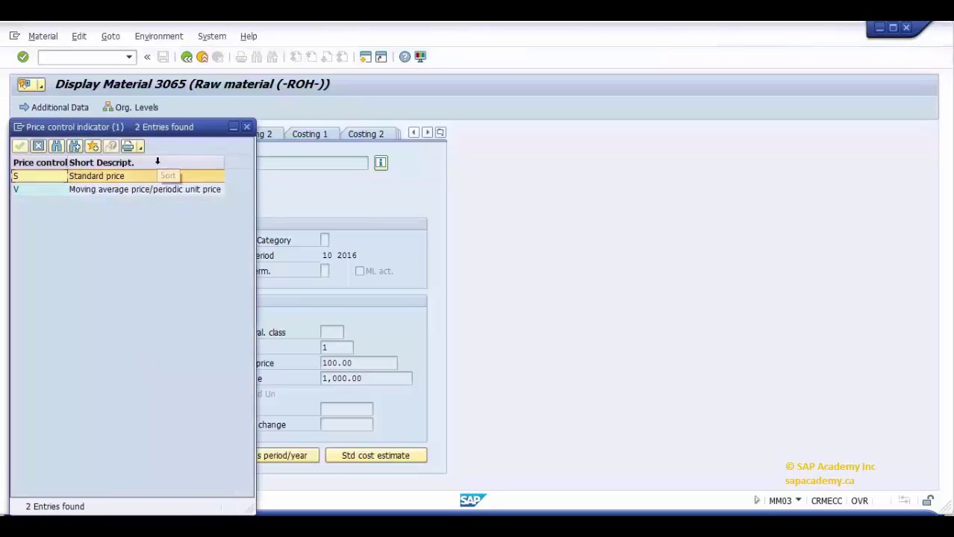
{"action": "left_click", "coordinate": [246, 127]}
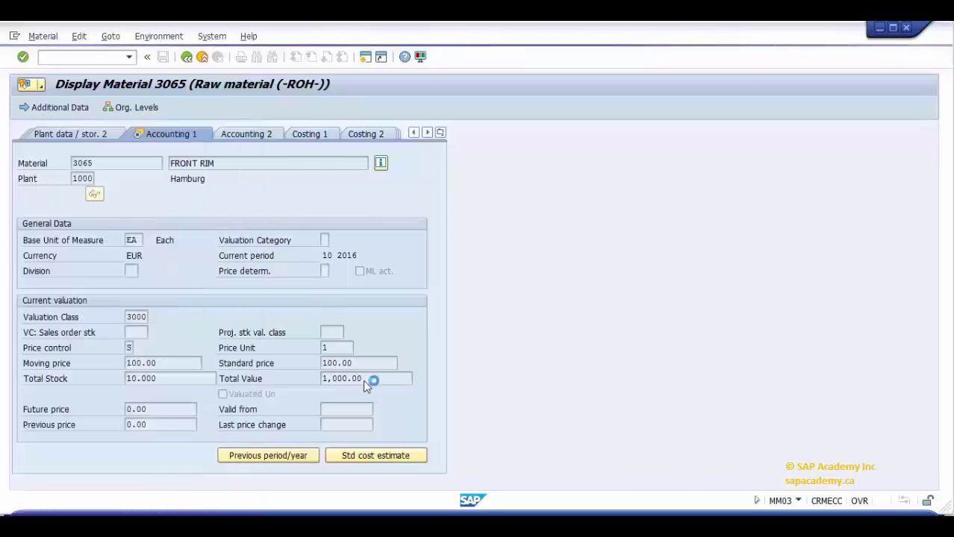
{"action": "left_click_drag", "start_coordinate": [358, 364], "coordinate": [316, 363]}
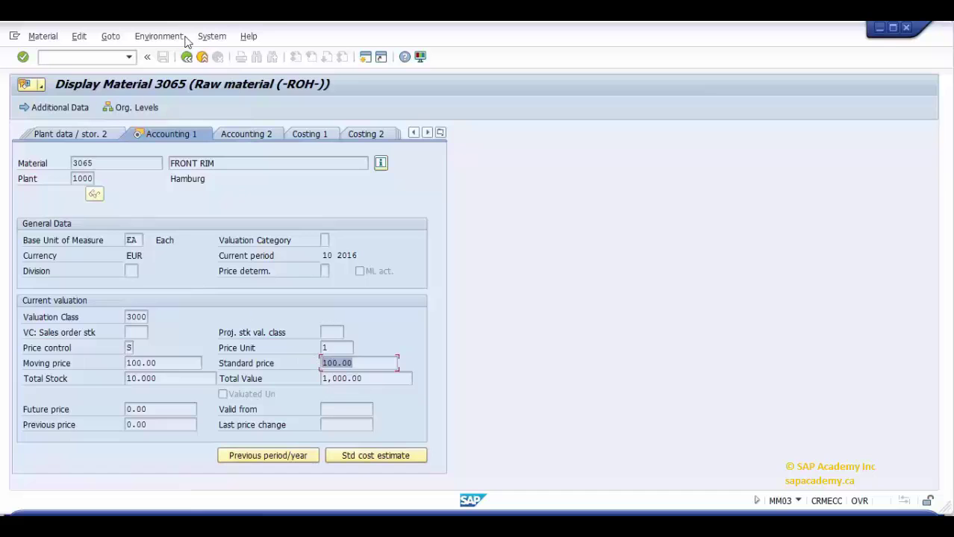
{"action": "left_click", "coordinate": [202, 57]}
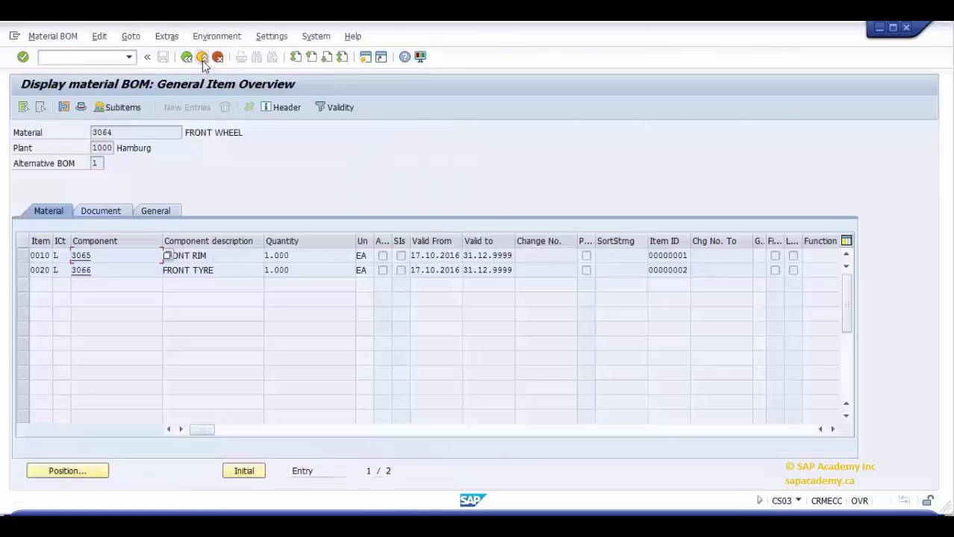
Step: Leave the SAP BOM display and switch to the activities sheet in Excel
{"action": "left_click", "coordinate": [202, 57]}
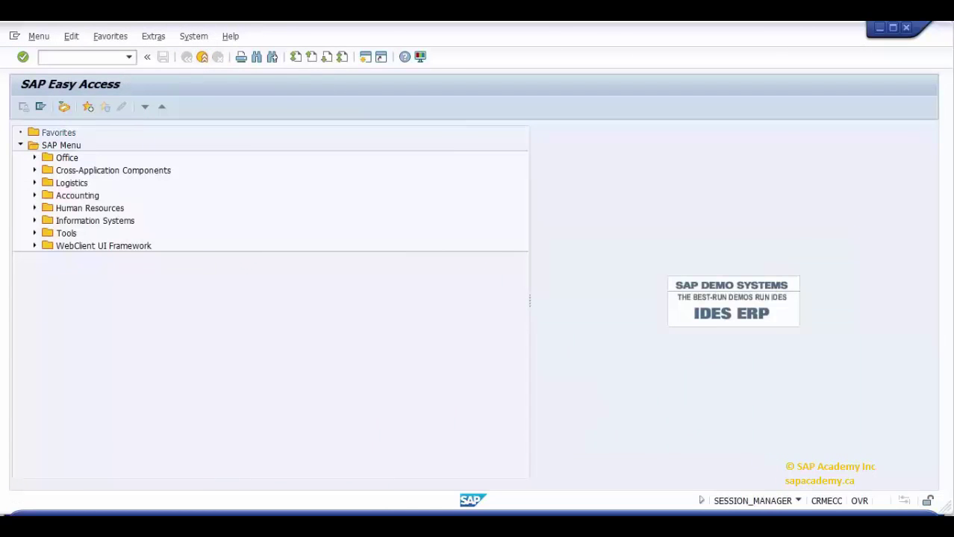
{"action": "key", "text": "alt+Tab"}
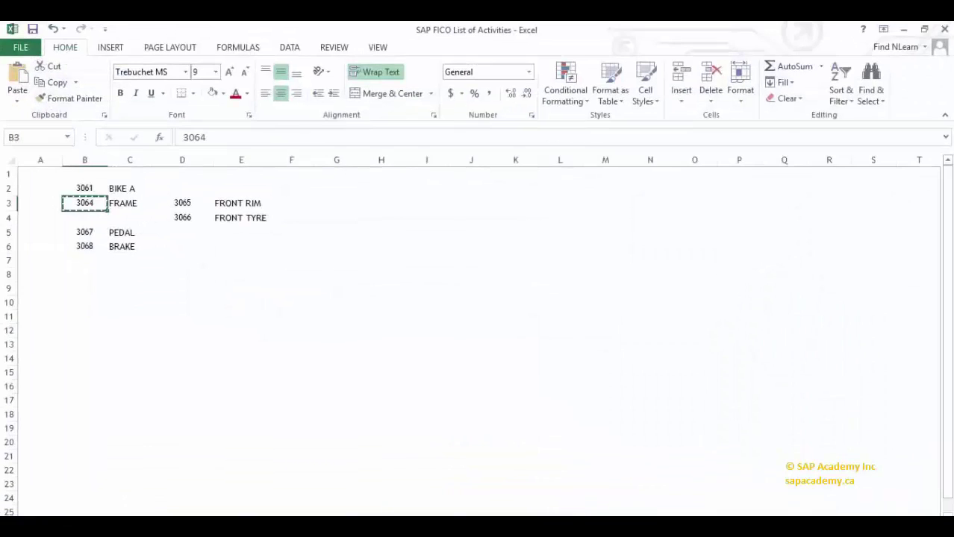
{"action": "left_click_drag", "start_coordinate": [91, 188], "coordinate": [114, 191]}
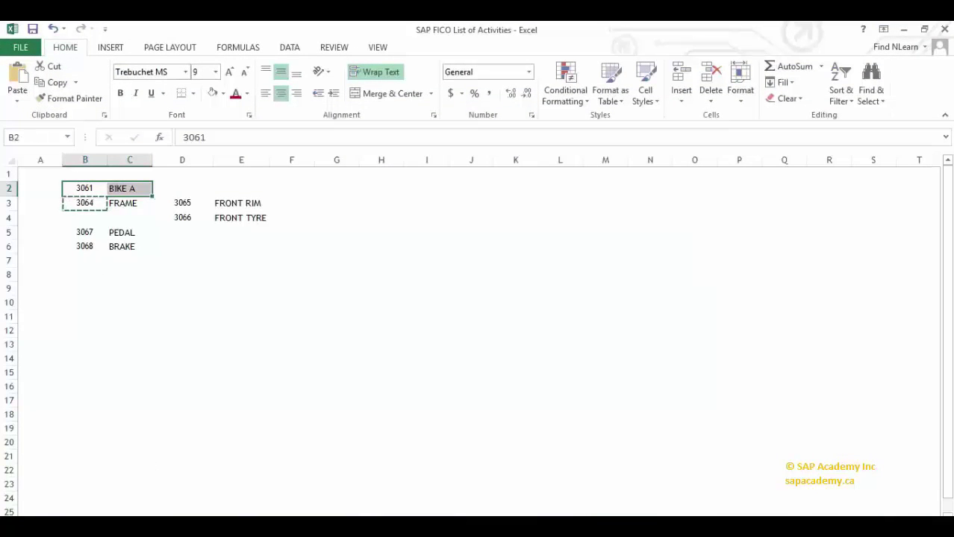
{"action": "key", "text": "ctrl+Page_Down"}
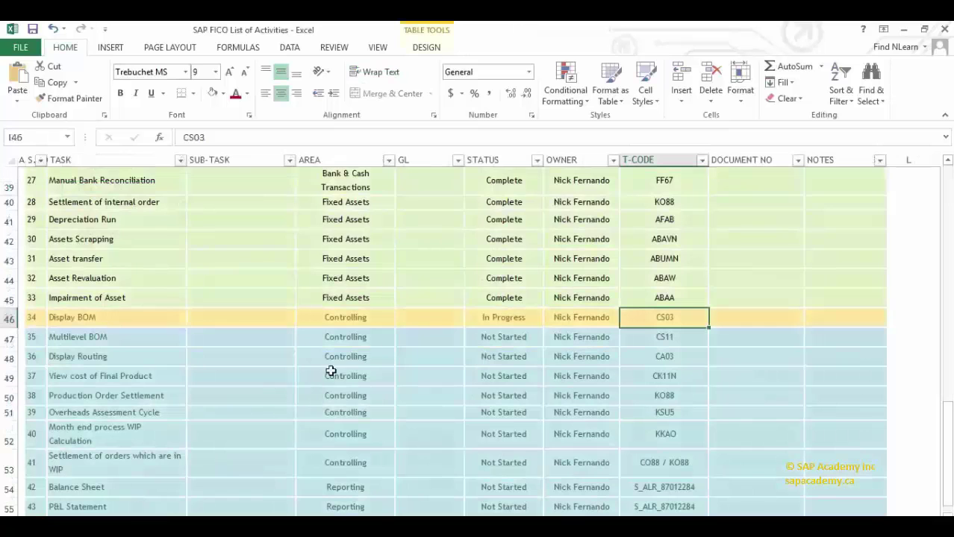
Step: Set Display BOM to Complete and Multilevel BOM to In Progress, selecting its CS11 code
{"action": "left_click", "coordinate": [495, 323]}
{"action": "left_click", "coordinate": [549, 320]}
{"action": "left_click", "coordinate": [492, 351]}
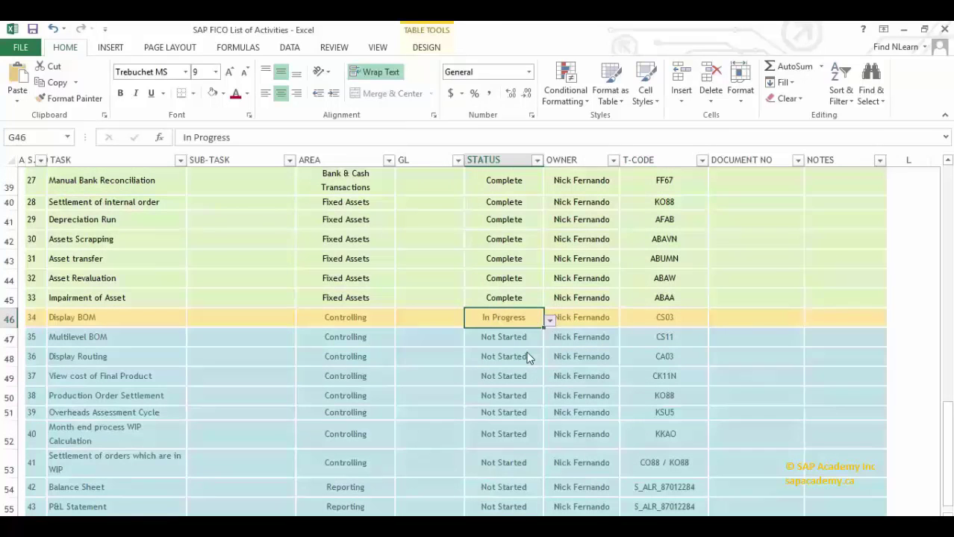
{"action": "left_click", "coordinate": [523, 341]}
{"action": "left_click", "coordinate": [549, 342]}
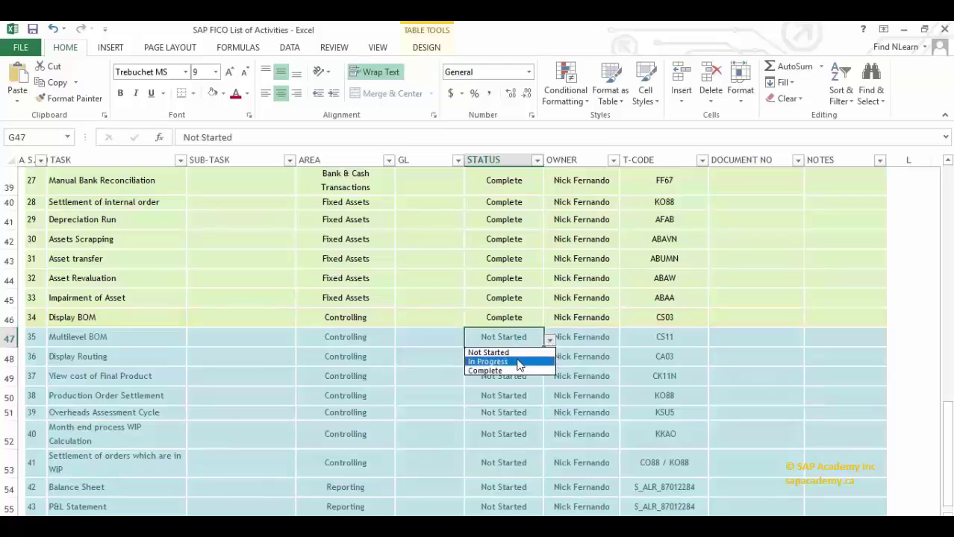
{"action": "left_click", "coordinate": [519, 359]}
{"action": "left_click", "coordinate": [136, 337]}
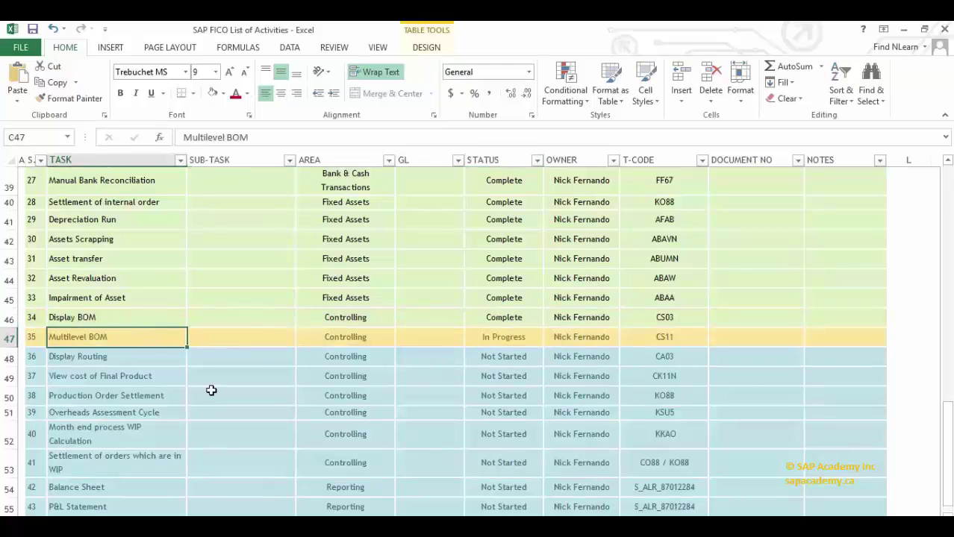
{"action": "left_click", "coordinate": [666, 341]}
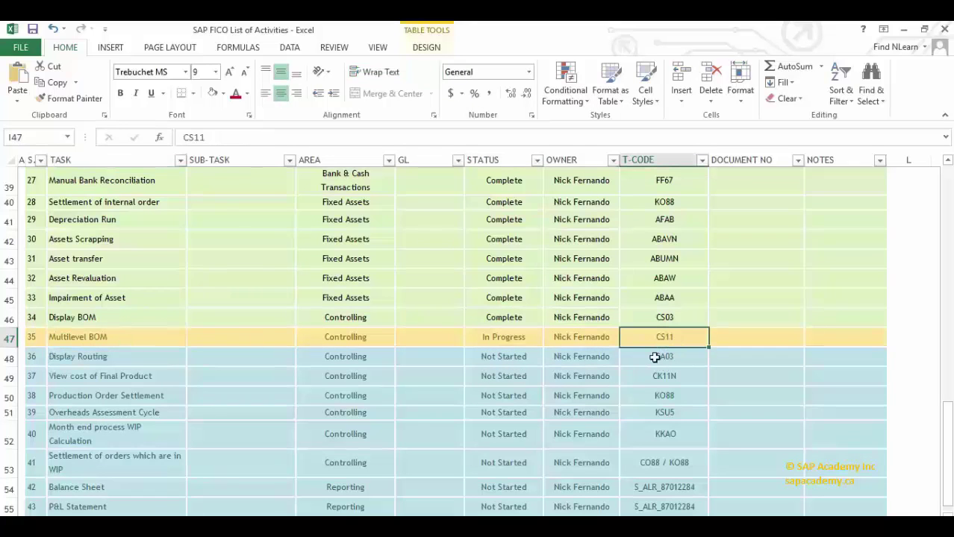
Step: Copy the CS11 code and review BIKE A's components, including 3065 FRONT RIM and 3066 FRONT TYRE
{"action": "key", "text": "ctrl+c"}
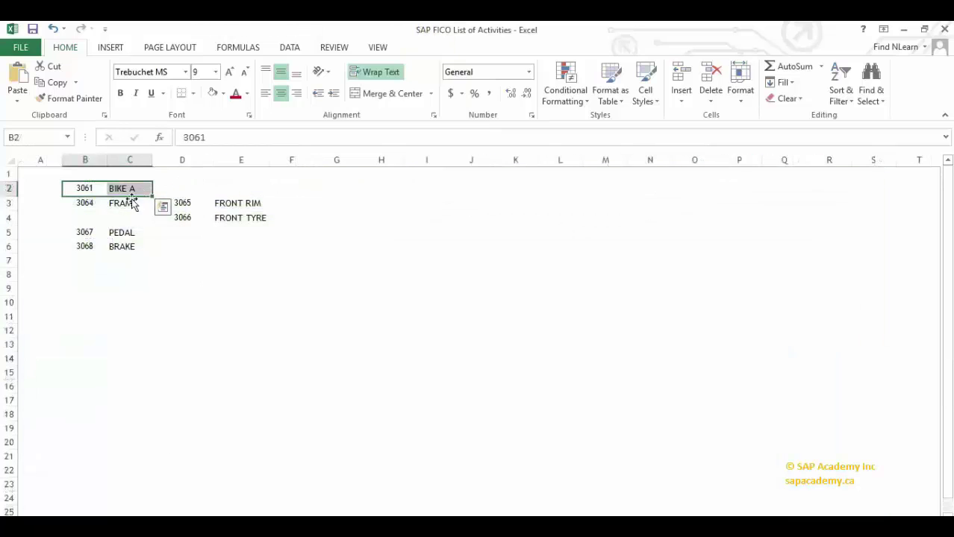
{"action": "left_click", "coordinate": [98, 204]}
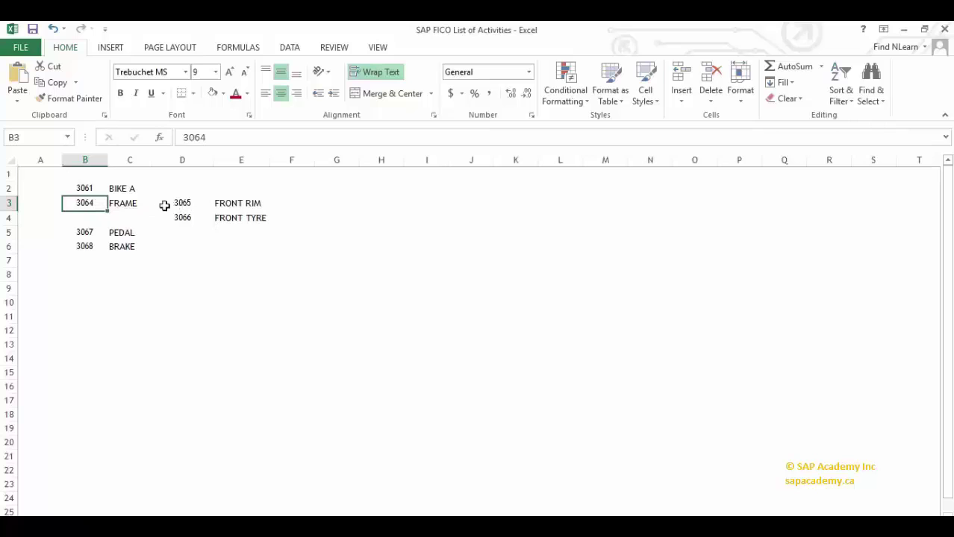
{"action": "left_click_drag", "start_coordinate": [181, 203], "coordinate": [185, 216]}
{"action": "left_click", "coordinate": [222, 203]}
{"action": "left_click", "coordinate": [217, 216]}
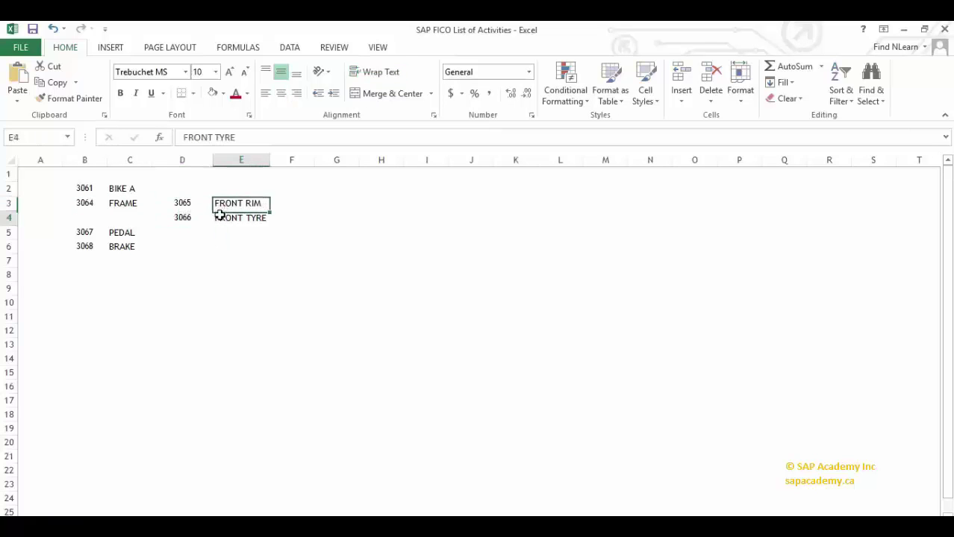
{"action": "left_click", "coordinate": [88, 188]}
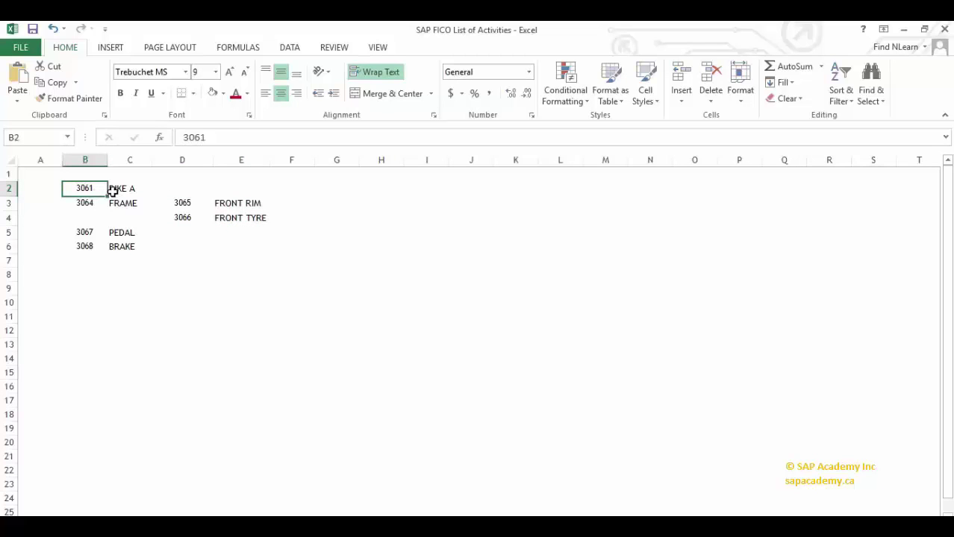
{"action": "left_click", "coordinate": [113, 191]}
{"action": "left_click_drag", "start_coordinate": [87, 203], "coordinate": [95, 240]}
{"action": "left_click_drag", "start_coordinate": [183, 204], "coordinate": [183, 216]}
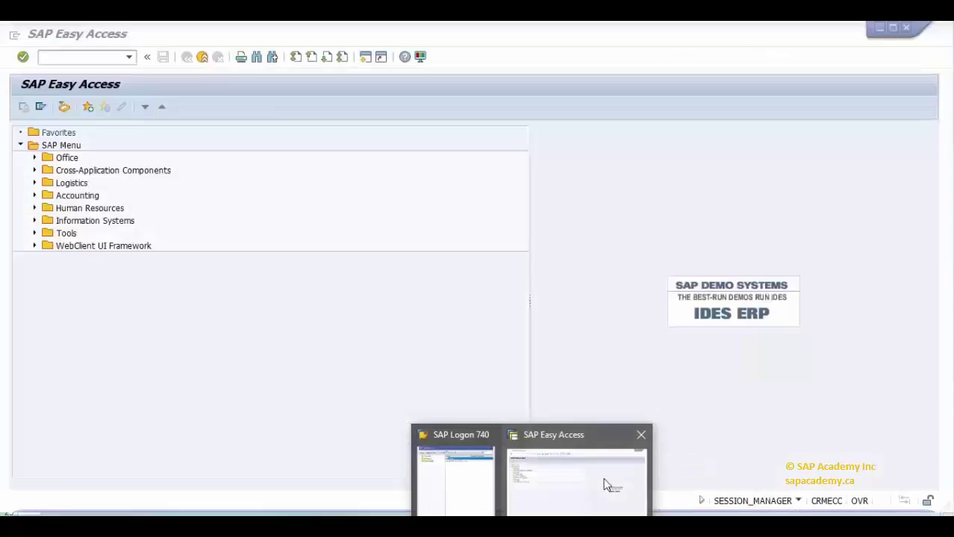
Step: Run transaction CS11 in the SAP window
{"action": "left_click", "coordinate": [611, 483]}
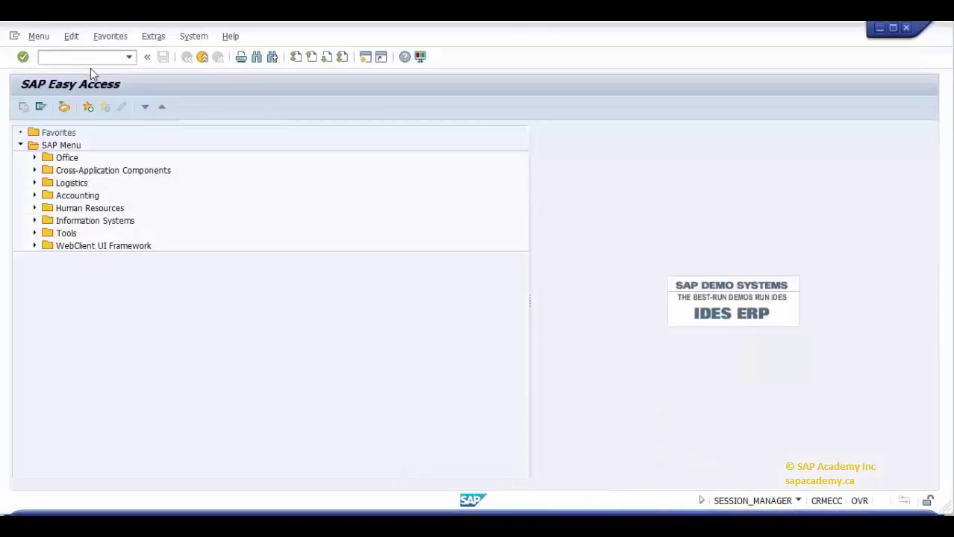
{"action": "type", "text": "CS11"}
{"action": "key", "text": "Return"}
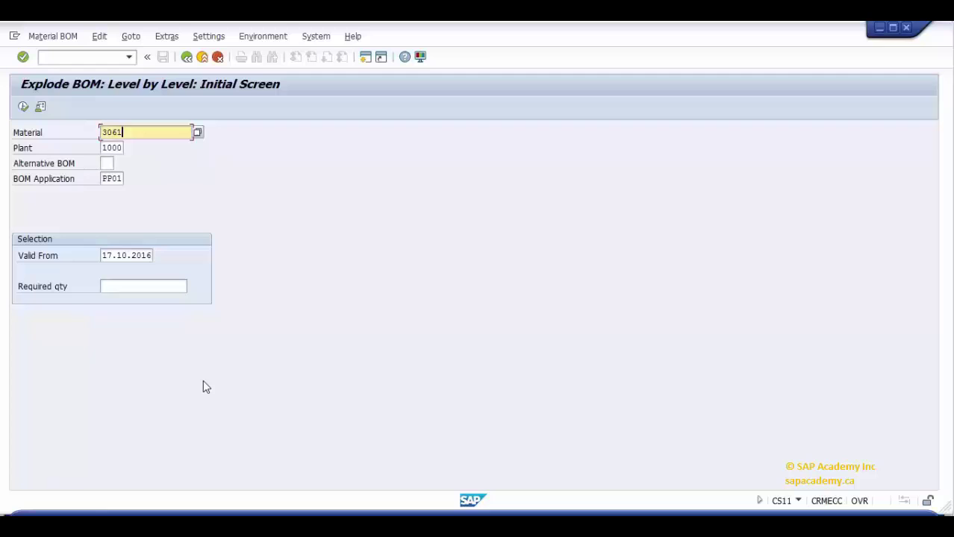
Step: Enter material 3061, plant 1000 and BOM application PP01 Production - general, then confirm
{"action": "type", "text": "3061"}
{"action": "left_click", "coordinate": [112, 148]}
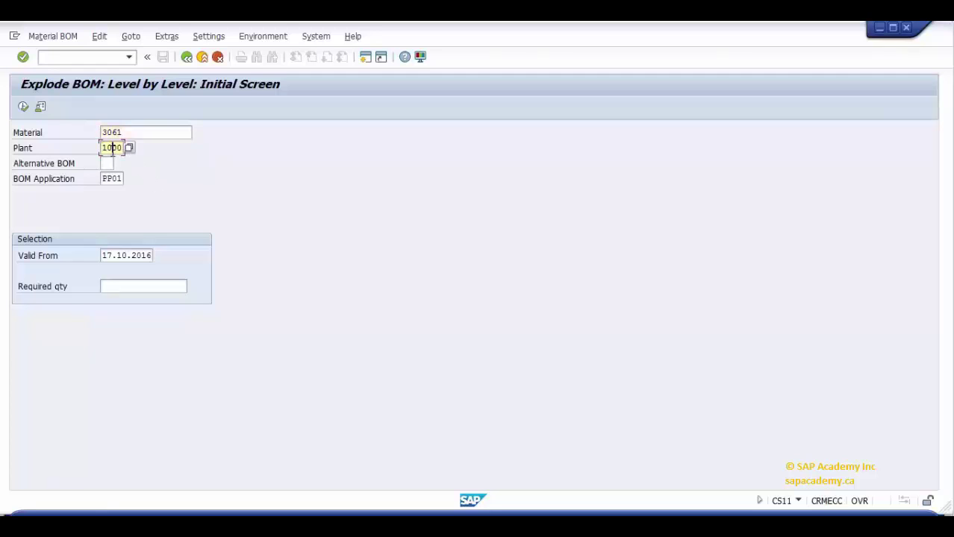
{"action": "left_click", "coordinate": [109, 180]}
{"action": "key", "text": "F8"}
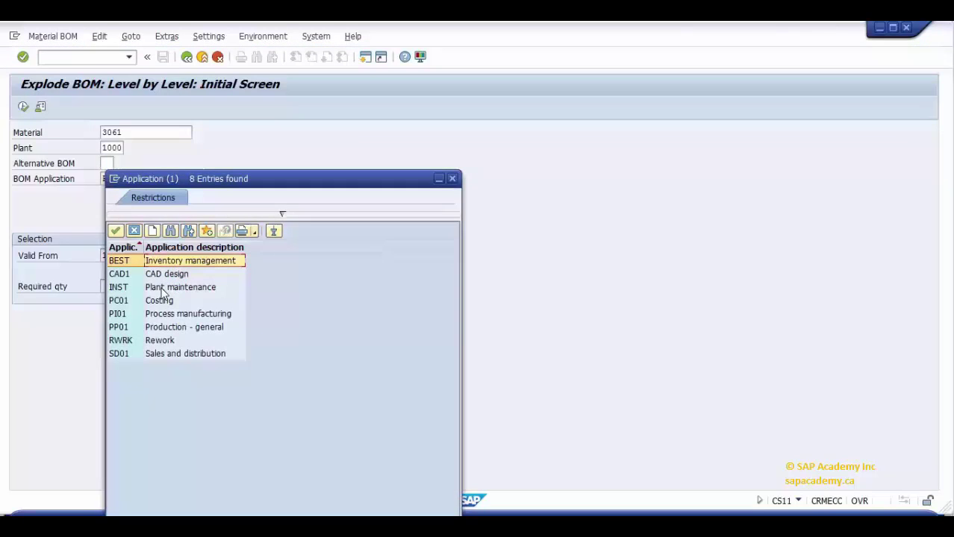
{"action": "left_click_drag", "start_coordinate": [192, 181], "coordinate": [306, 186]}
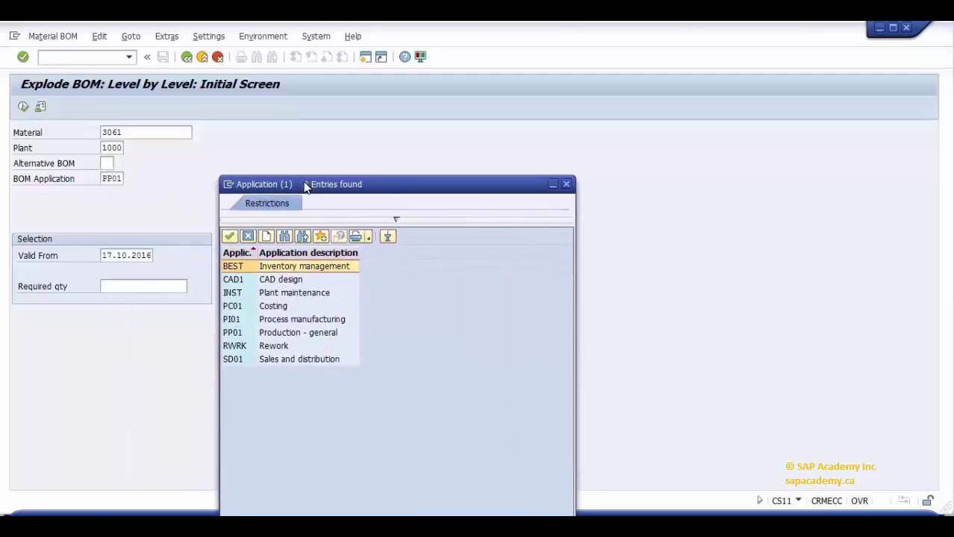
{"action": "left_click", "coordinate": [292, 336]}
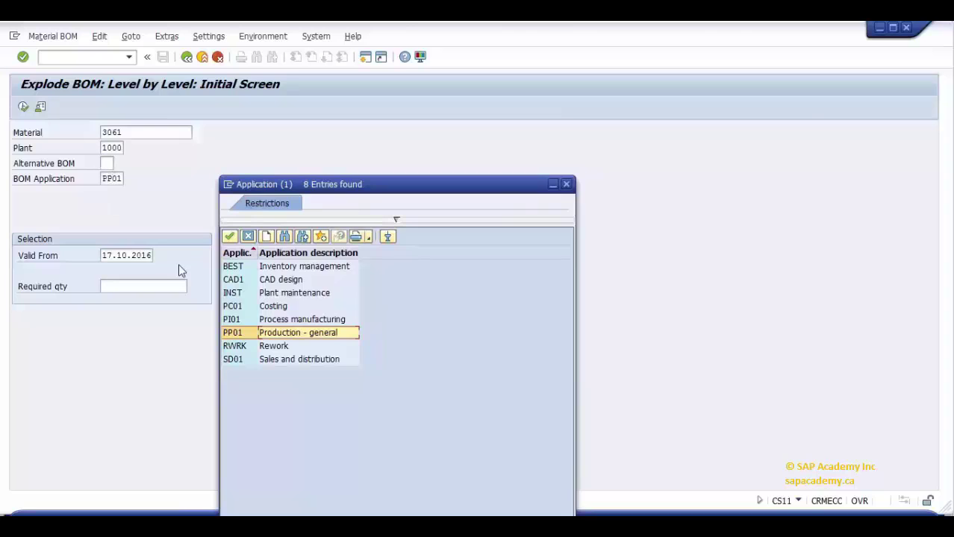
{"action": "double_click", "coordinate": [275, 332]}
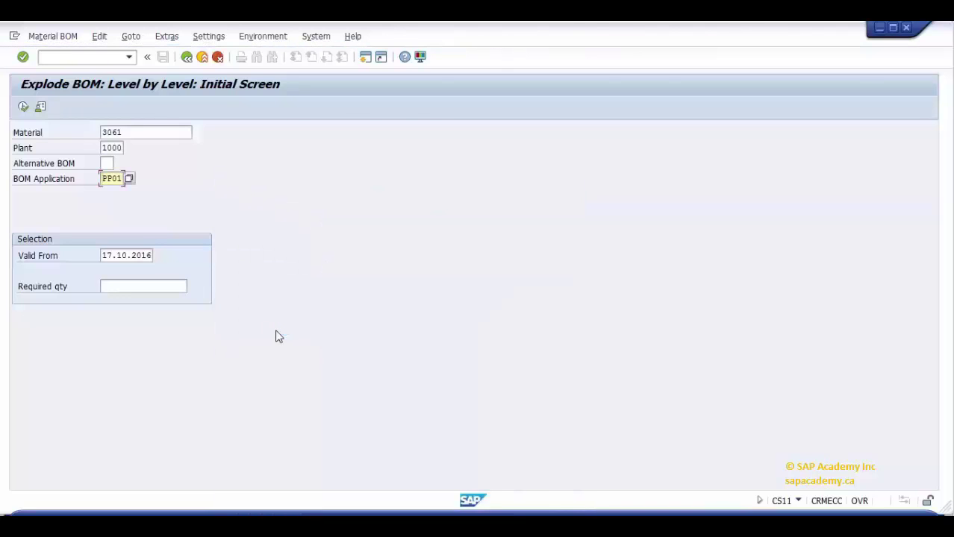
{"action": "key", "text": "Return"}
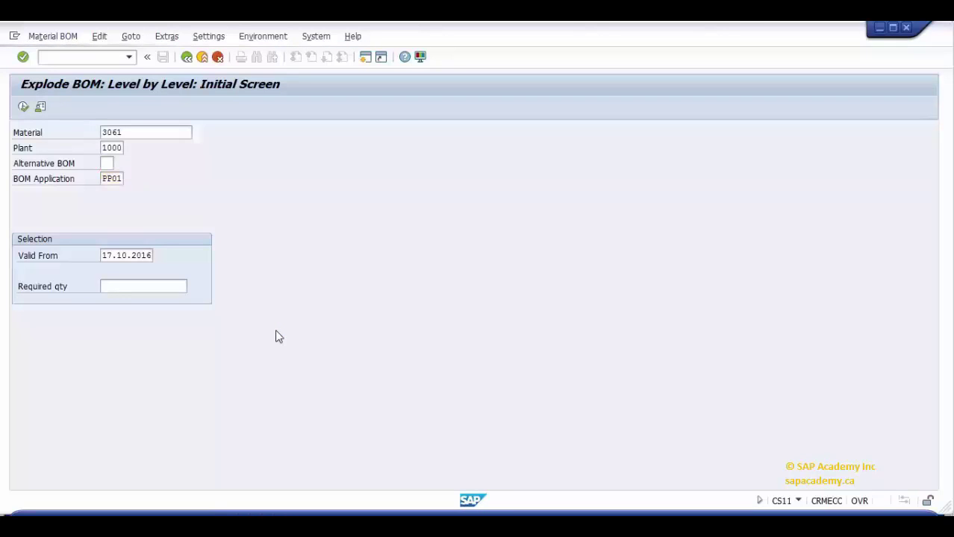
Step: Explode the 3061 BOM and review items FRONT WHEEL, PEDAL, BRAKE, FRONT RIM and FRONT TYRE
{"action": "left_click", "coordinate": [24, 109]}
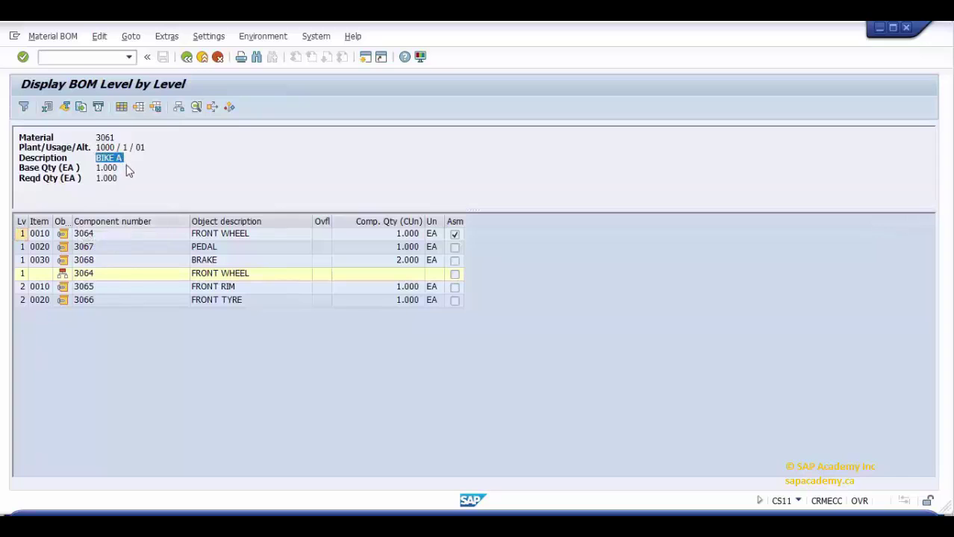
{"action": "left_click", "coordinate": [197, 235]}
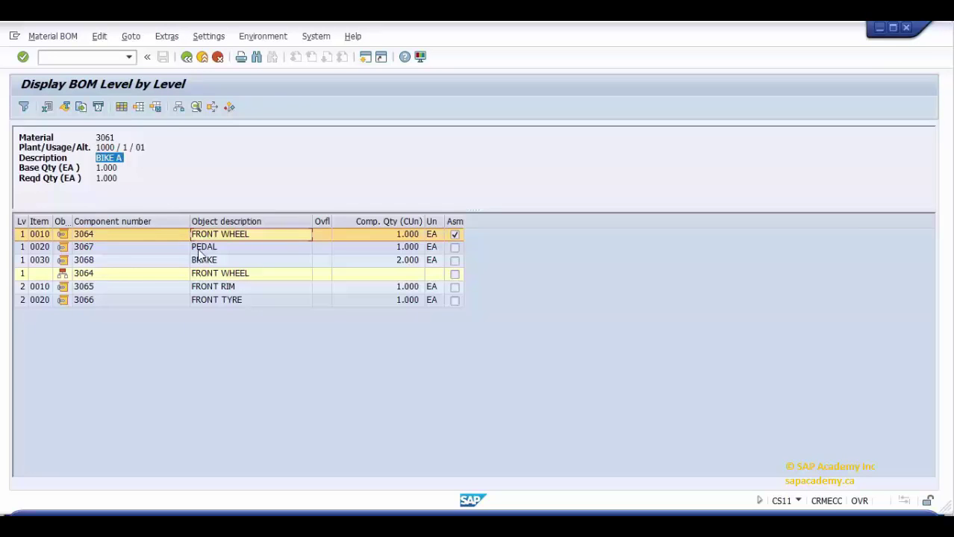
{"action": "left_click", "coordinate": [202, 248]}
{"action": "left_click", "coordinate": [203, 260]}
{"action": "left_click", "coordinate": [203, 275]}
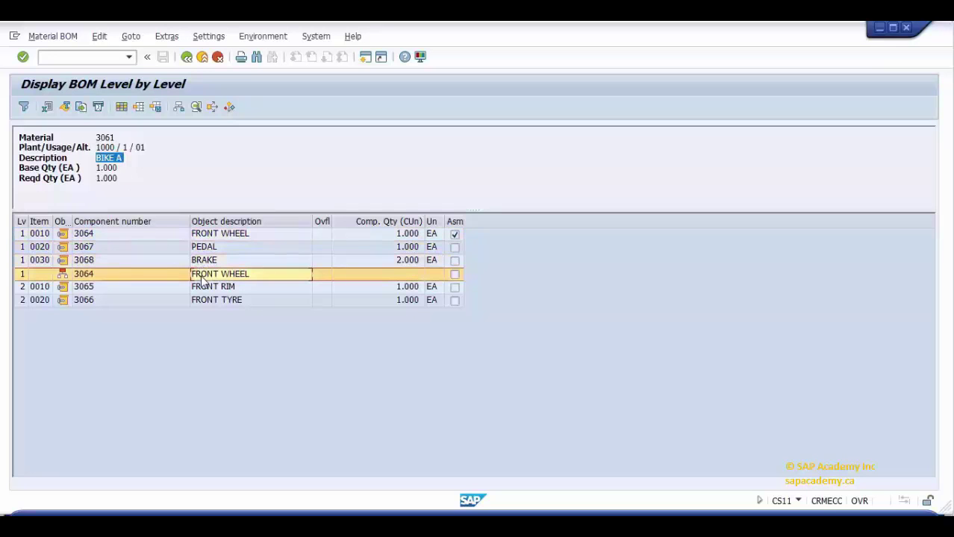
{"action": "left_click", "coordinate": [203, 289]}
{"action": "left_click", "coordinate": [203, 302]}
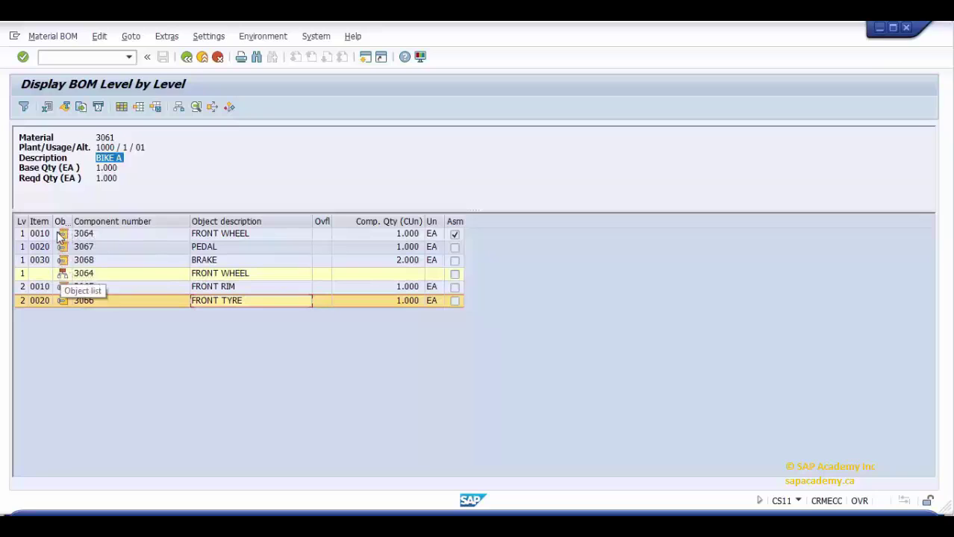
Step: Revisit the FRONT WHEEL assembly row and its FRONT RIM and FRONT TYRE components
{"action": "left_click", "coordinate": [64, 275]}
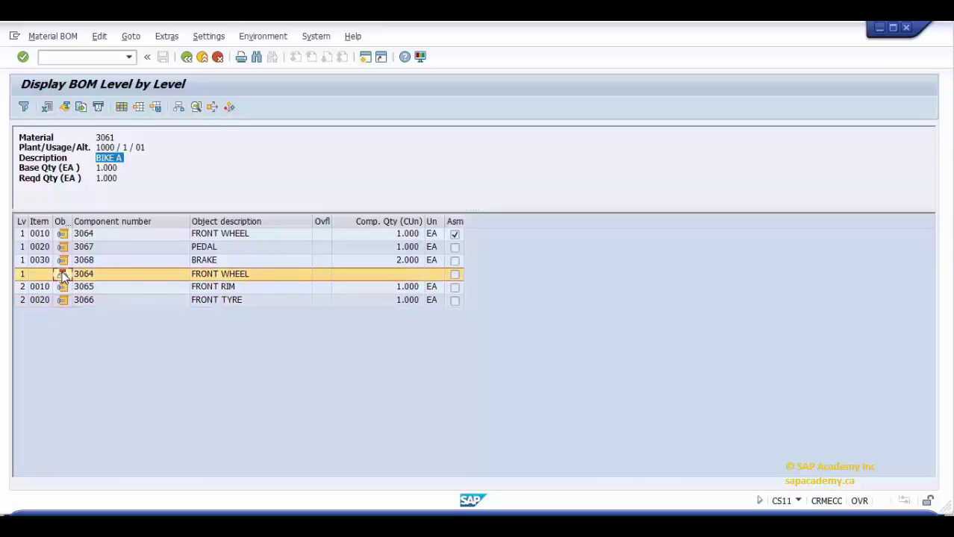
{"action": "left_click", "coordinate": [75, 291]}
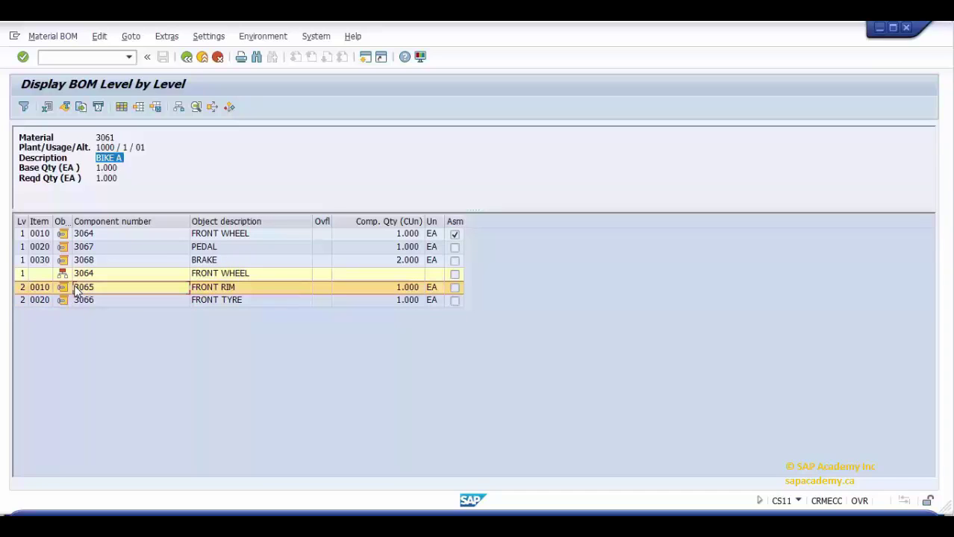
{"action": "left_click", "coordinate": [75, 301]}
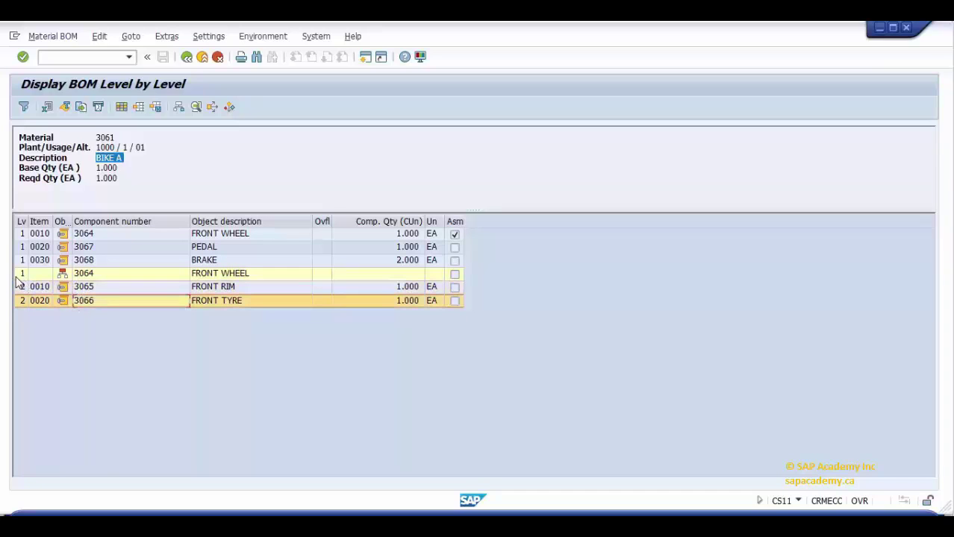
{"action": "left_click", "coordinate": [27, 236]}
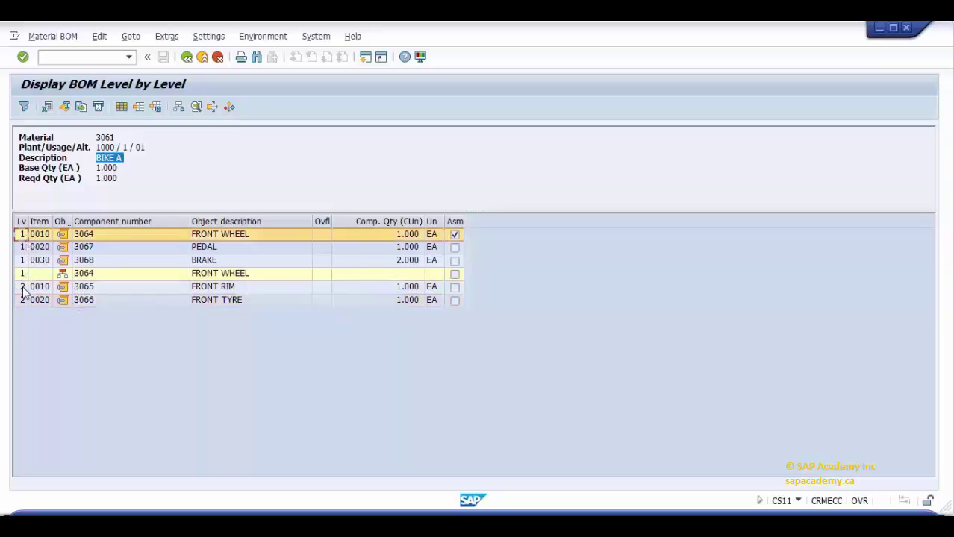
{"action": "left_click", "coordinate": [23, 286]}
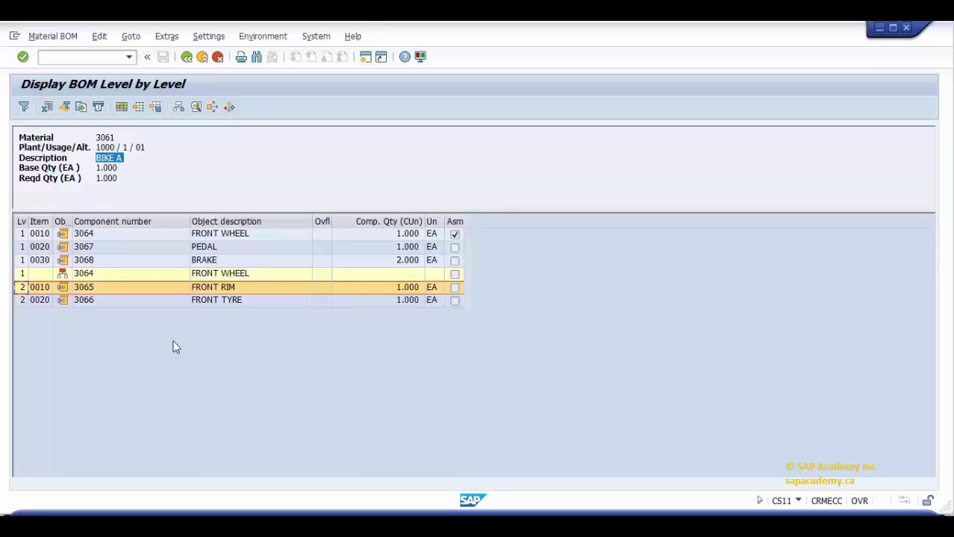
Step: On the Excel activities sheet, mark the Multilevel BOM task Complete
{"action": "key", "text": "alt+Tab"}
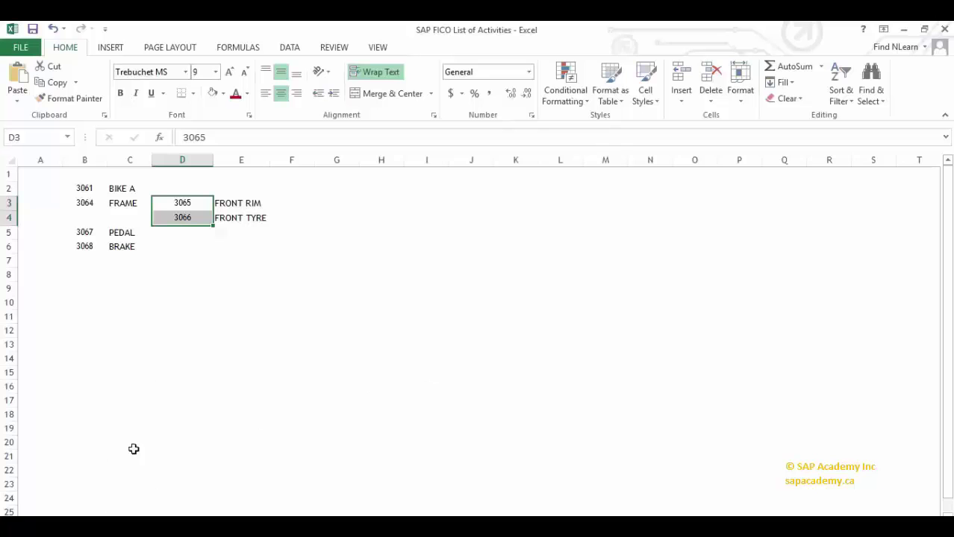
{"action": "key", "text": "ctrl+Page_Up"}
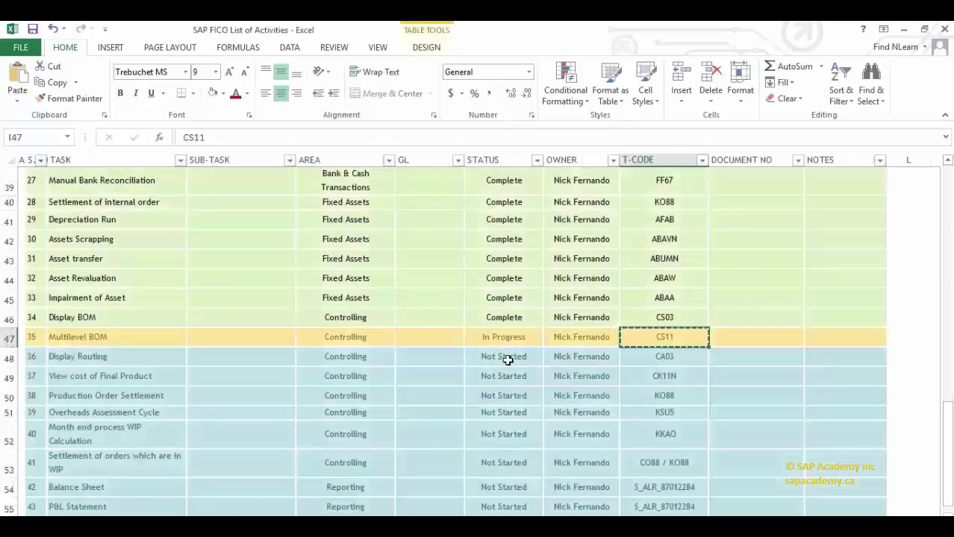
{"action": "left_click", "coordinate": [522, 340]}
{"action": "left_click", "coordinate": [550, 341]}
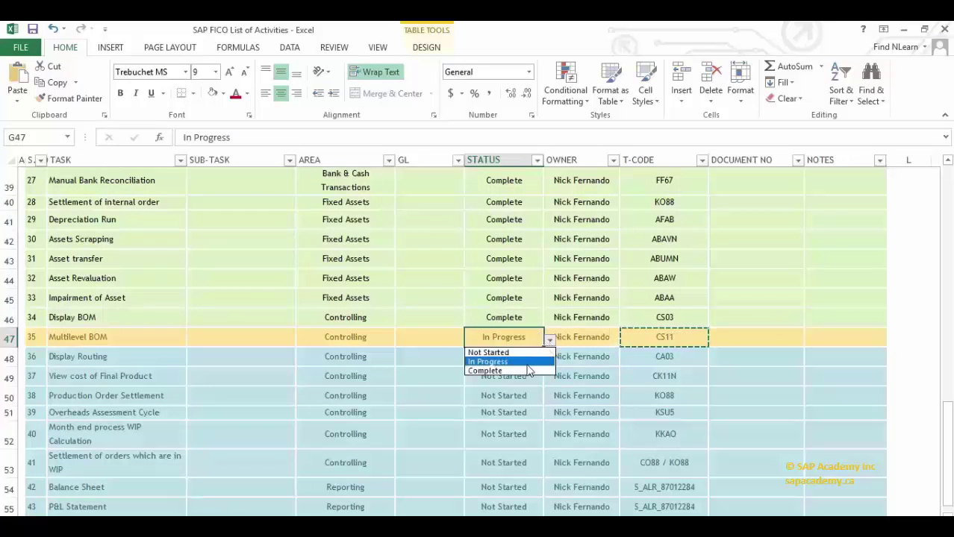
{"action": "left_click", "coordinate": [522, 370]}
Step: Set the Display Routing (CA03) task to In Progress, then bring SAP back to front
{"action": "left_click", "coordinate": [515, 358]}
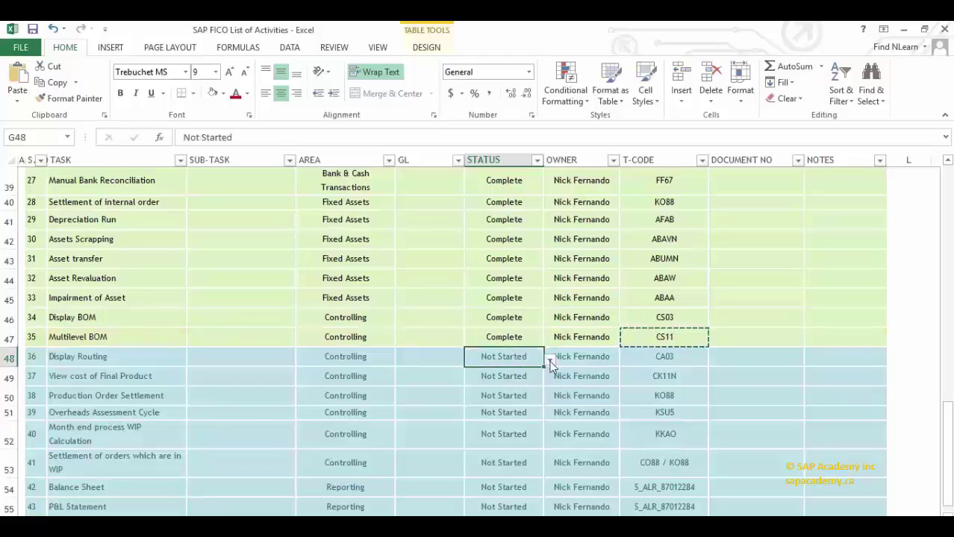
{"action": "left_click", "coordinate": [549, 361]}
{"action": "left_click", "coordinate": [513, 382]}
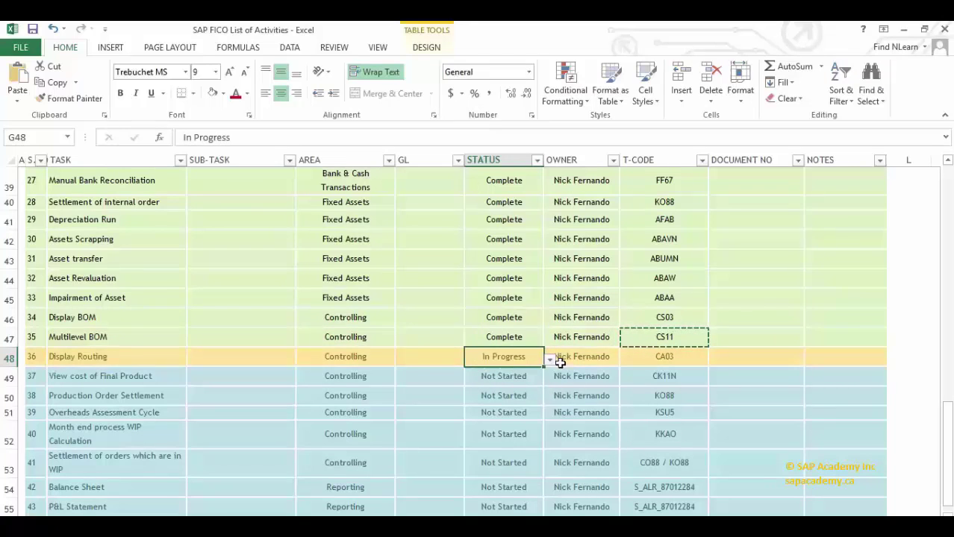
{"action": "left_click", "coordinate": [664, 358]}
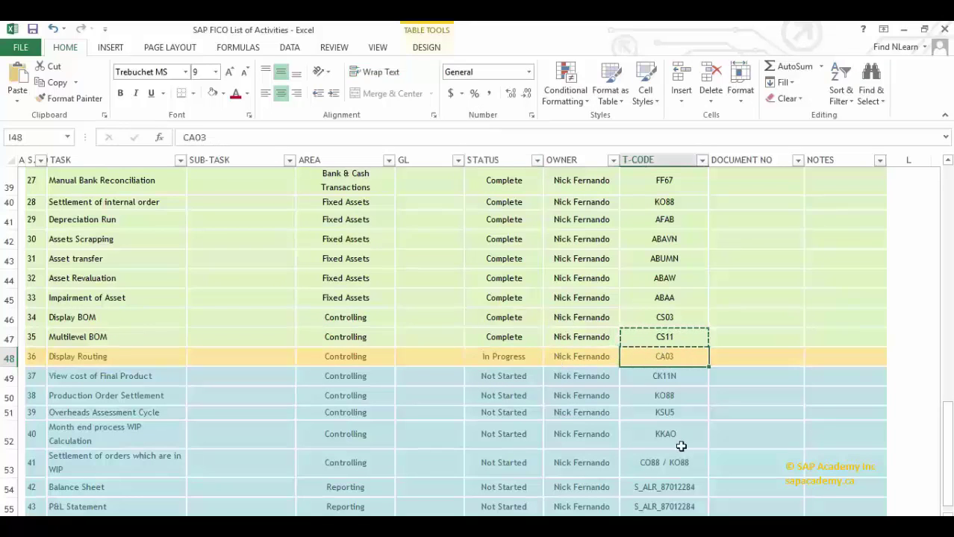
{"action": "left_click", "coordinate": [94, 361]}
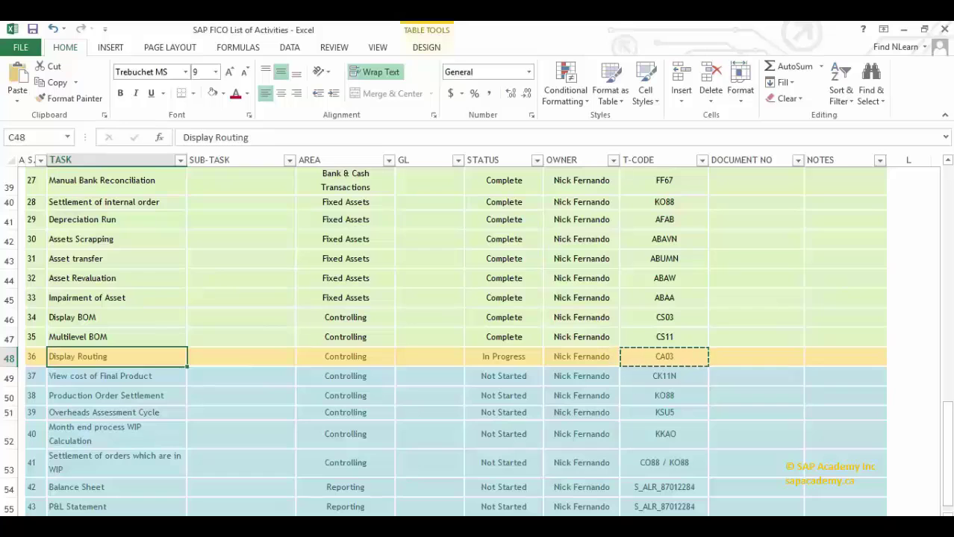
{"action": "mouse_move", "coordinate": [538, 507]}
{"action": "left_click", "coordinate": [578, 496]}
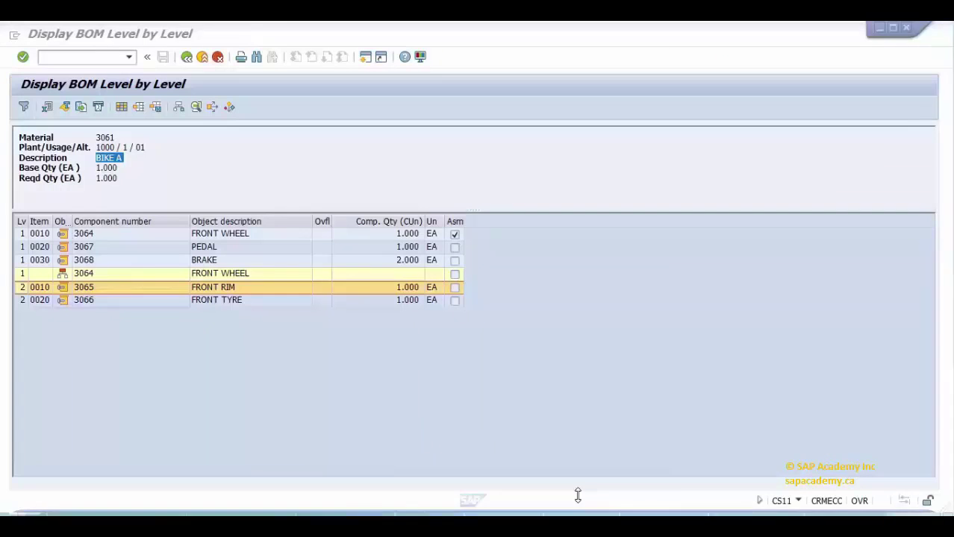
Step: Start the Create Routing transaction (CA01) from the command field
{"action": "left_click", "coordinate": [112, 56]}
{"action": "type", "text": "/NCA03"}
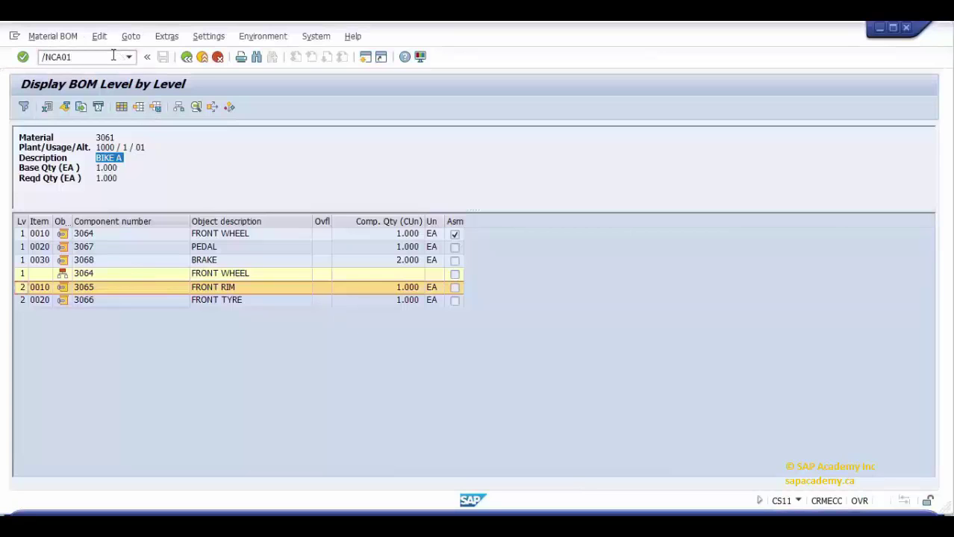
{"action": "key", "text": "Return"}
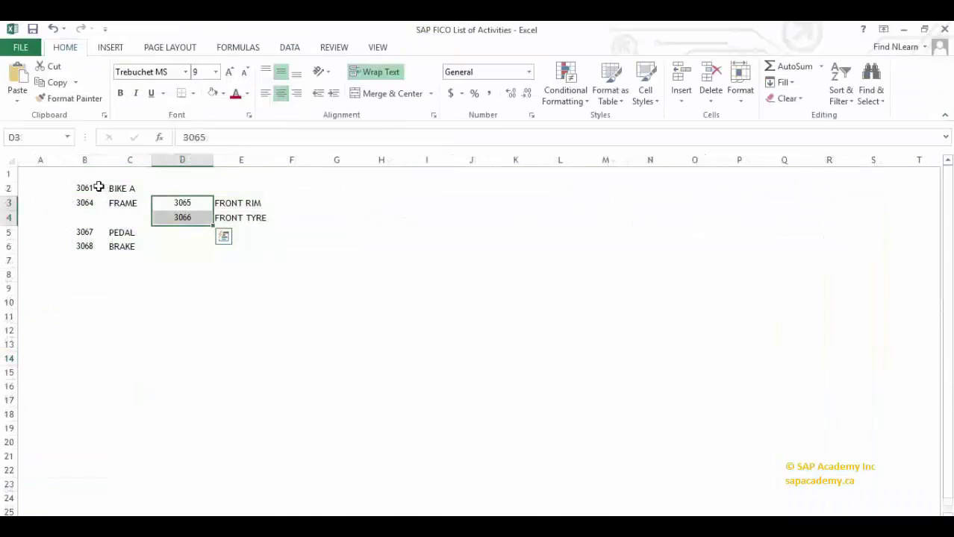
Step: Copy material 3061 into the Material field, keep plant 1000, and continue to header details
{"action": "left_click", "coordinate": [98, 187]}
{"action": "key", "text": "ctrl+c"}
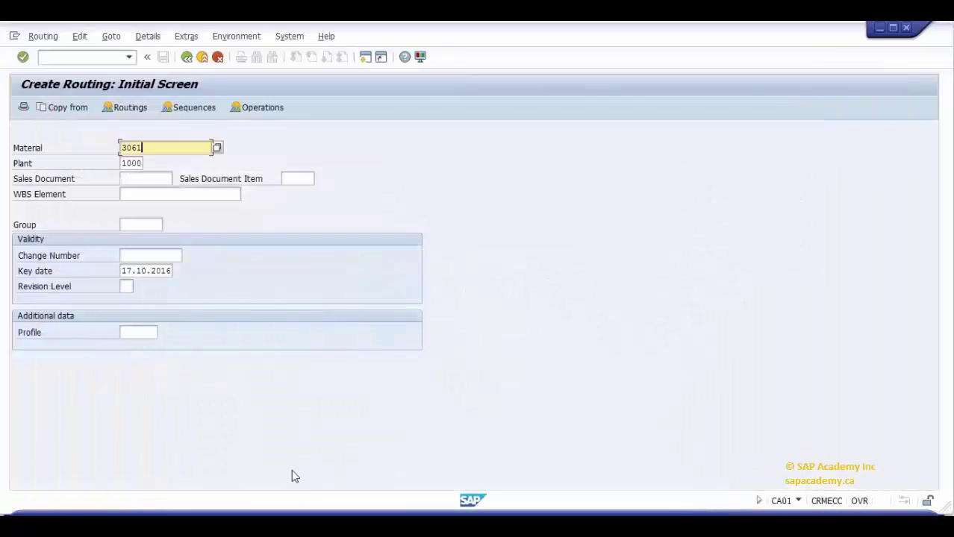
{"action": "key", "text": "BackSpace"}
{"action": "key", "text": "BackSpace"}
{"action": "key", "text": "BackSpace"}
{"action": "key", "text": "BackSpace"}
{"action": "key", "text": "ctrl+v"}
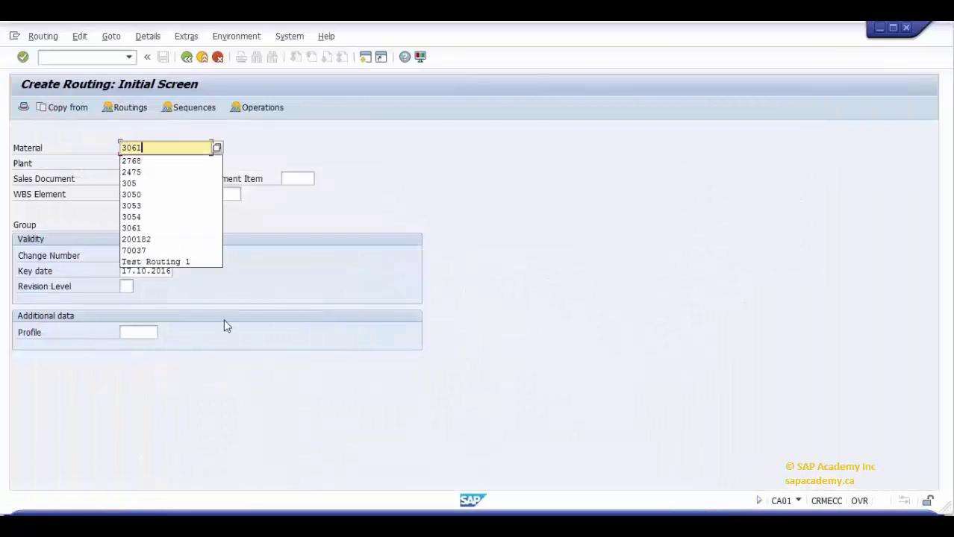
{"action": "left_click", "coordinate": [239, 314]}
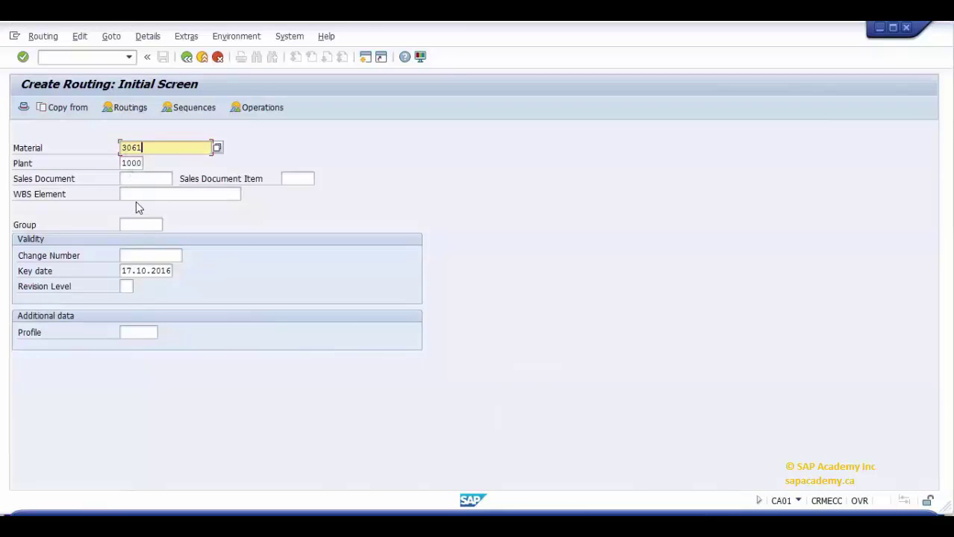
{"action": "key", "text": "Return"}
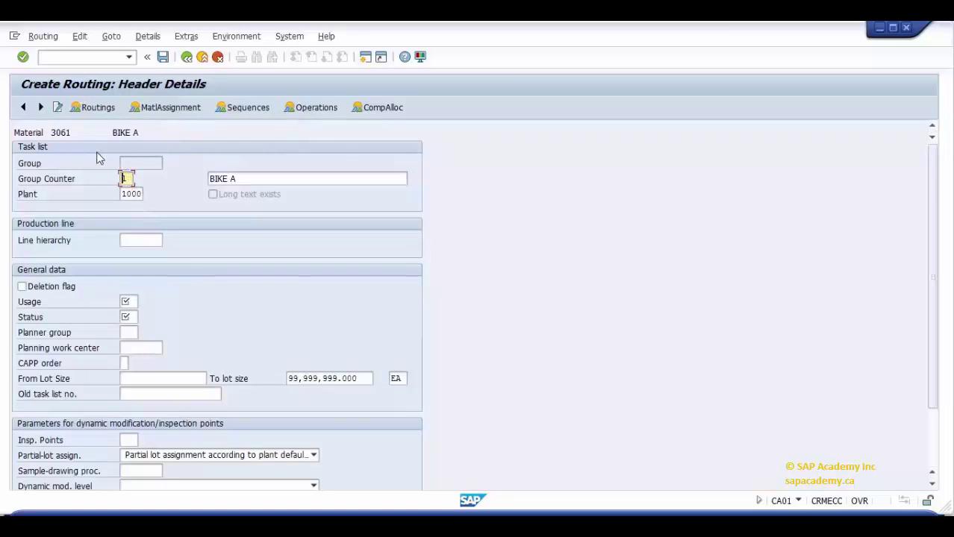
Step: Set the routing header's task list usage to 1 Production
{"action": "left_click", "coordinate": [129, 300]}
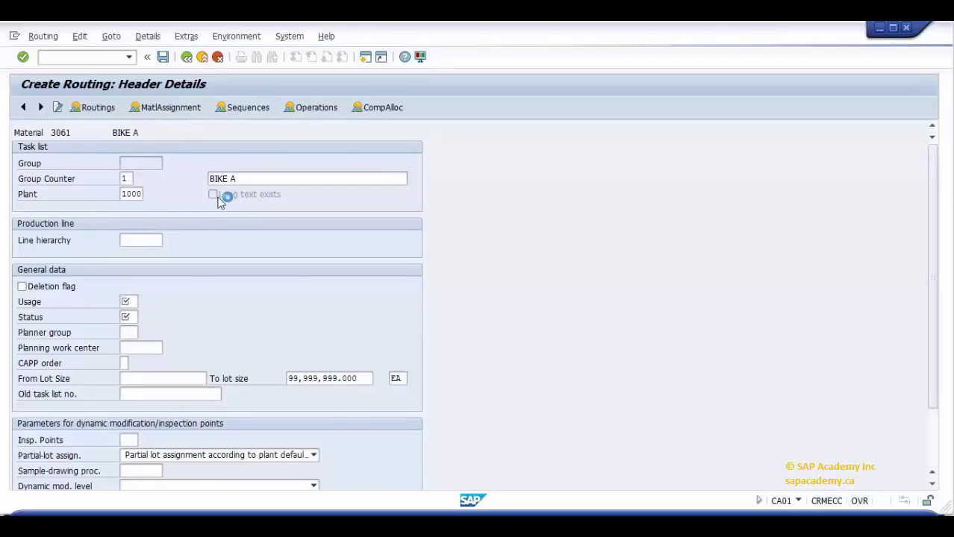
{"action": "key", "text": "F4"}
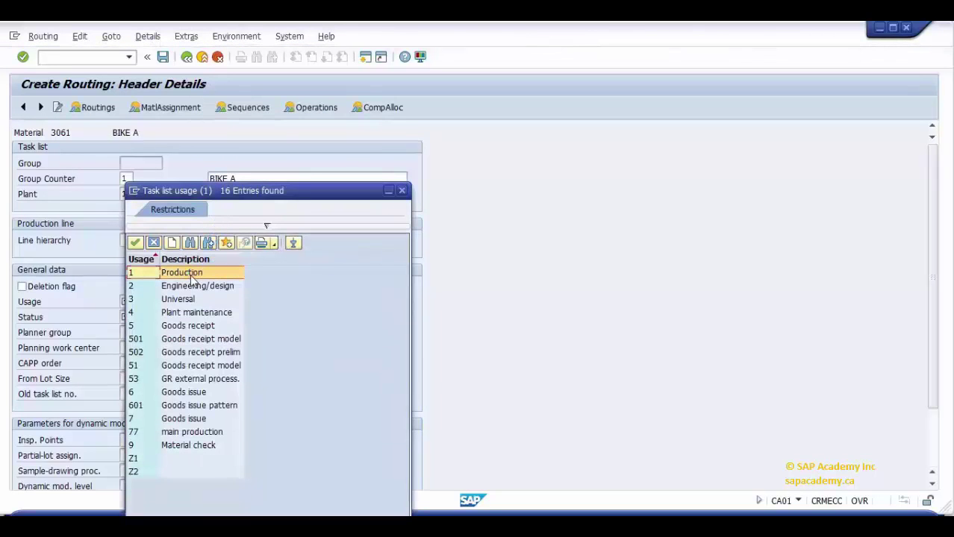
{"action": "left_click_drag", "start_coordinate": [226, 192], "coordinate": [364, 202]}
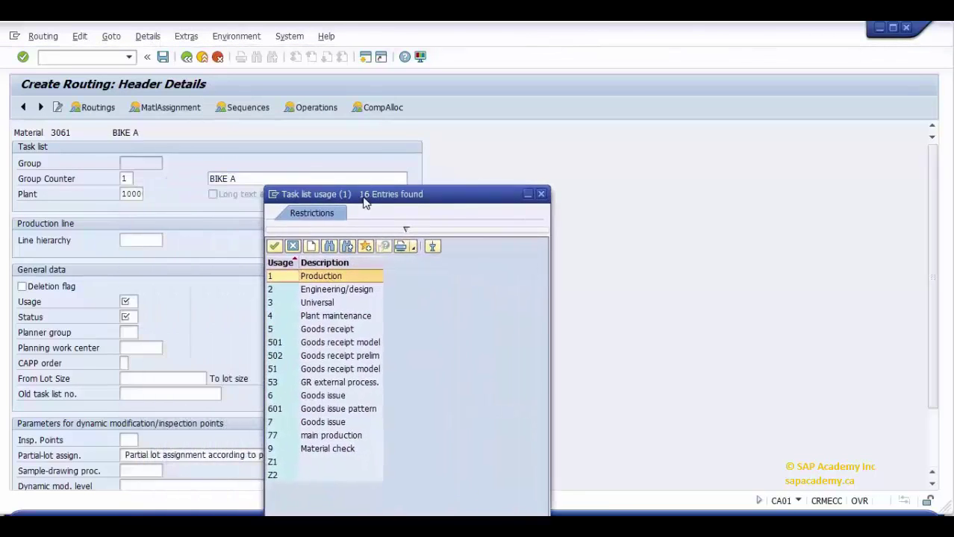
{"action": "double_click", "coordinate": [306, 276]}
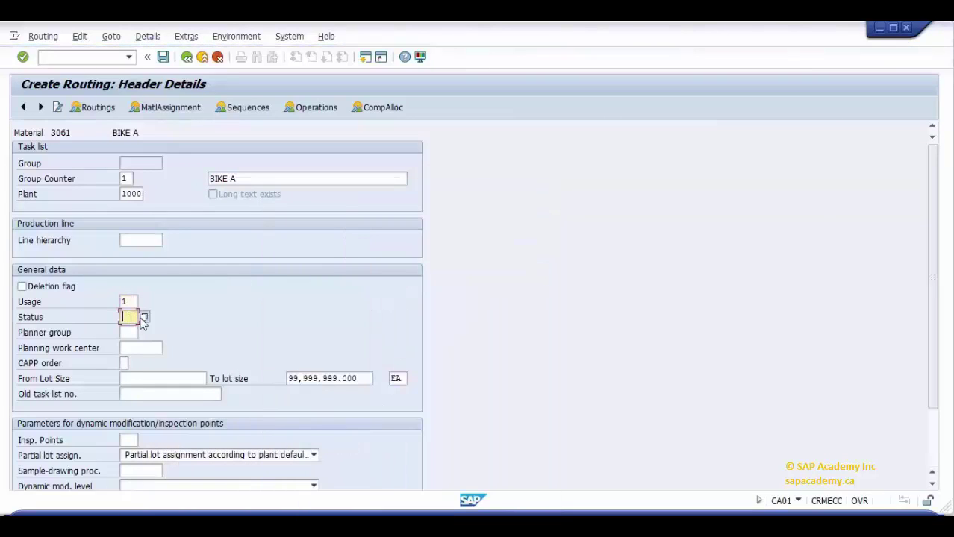
Step: Enter routing status 4 and bring up the list of possible status values
{"action": "type", "text": "4"}
{"action": "key", "text": "Return"}
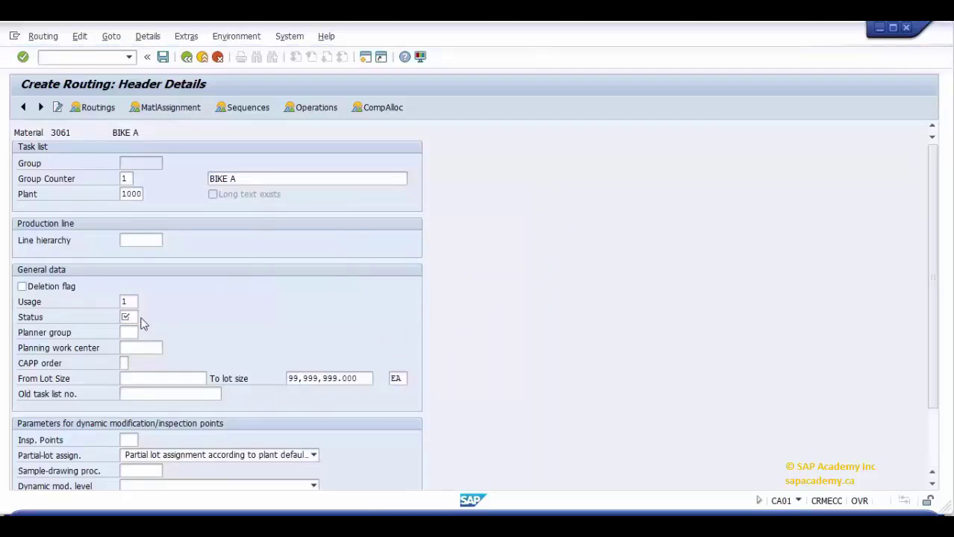
{"action": "left_click", "coordinate": [128, 318]}
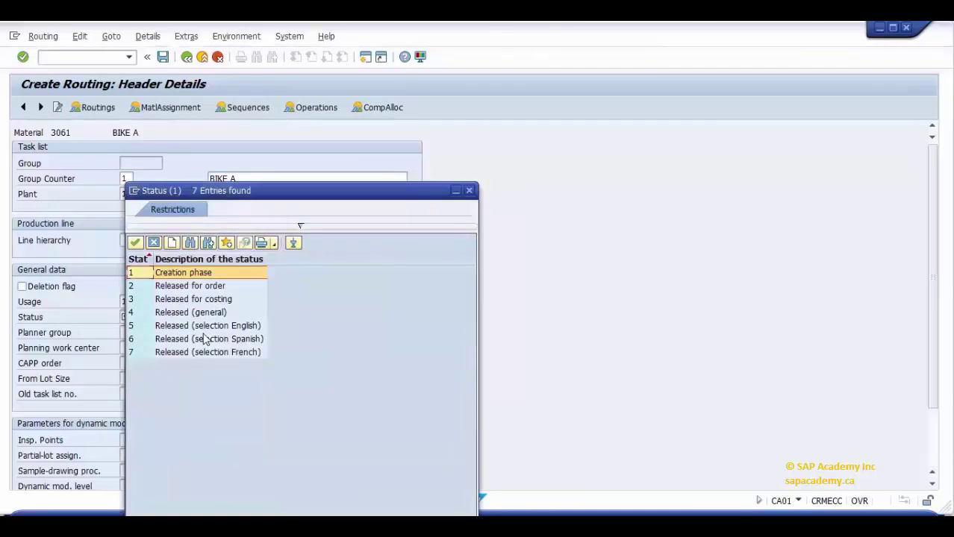